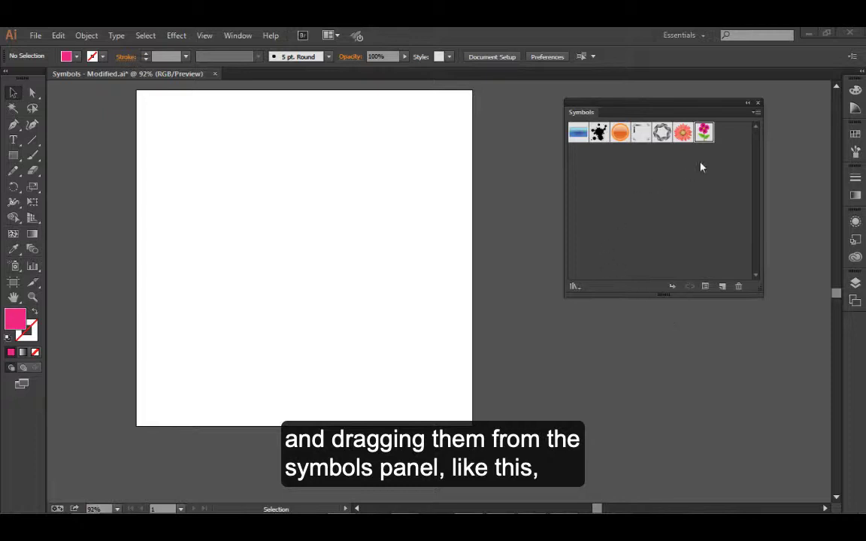
Place an instance of the Flower symbol in the lower-left area of the artboard and break its link to the symbol
left_click_drag(704, 133, 236, 348)
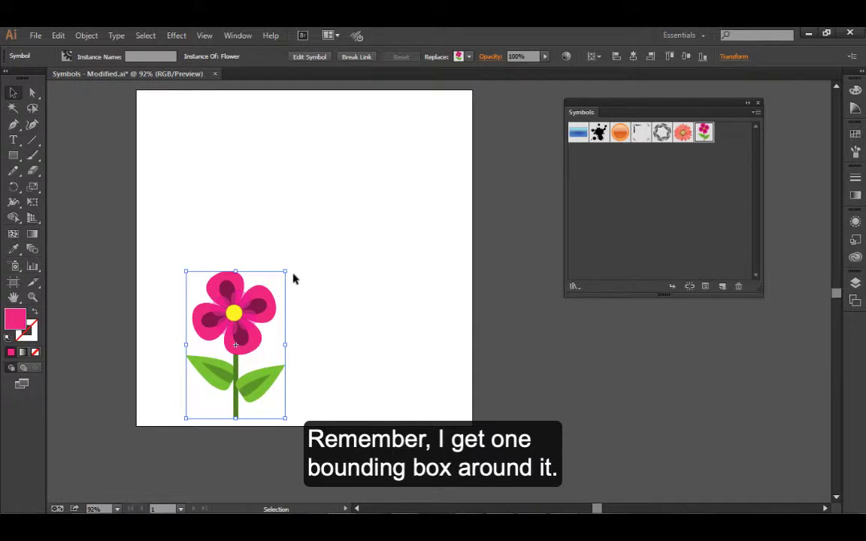
left_click(690, 288)
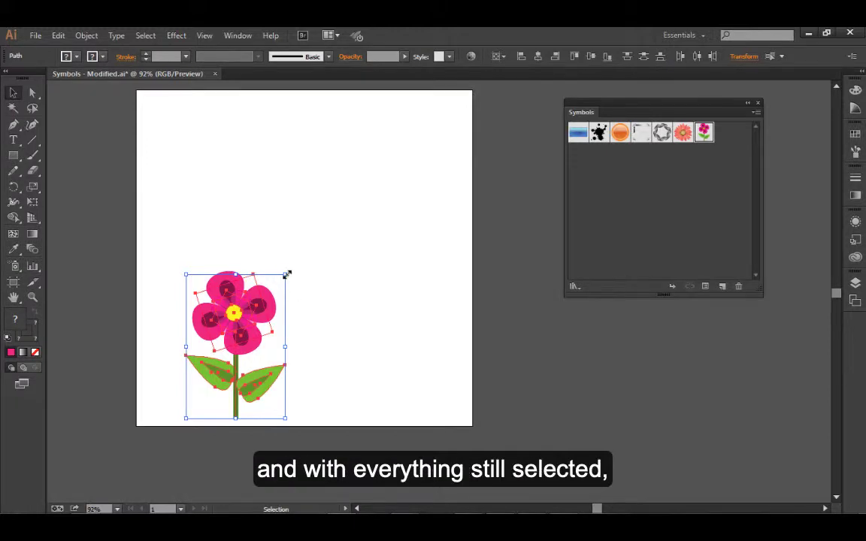
Scale the unlinked flower artwork down to roughly 60 percent and redefine the existing Flower symbol with it
left_click_drag(286, 274, 247, 331)
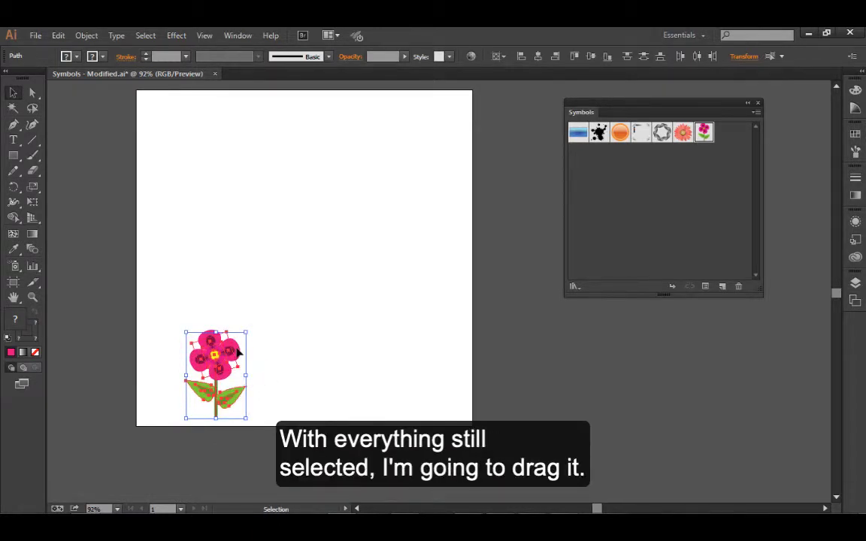
left_click_drag(238, 352, 705, 138)
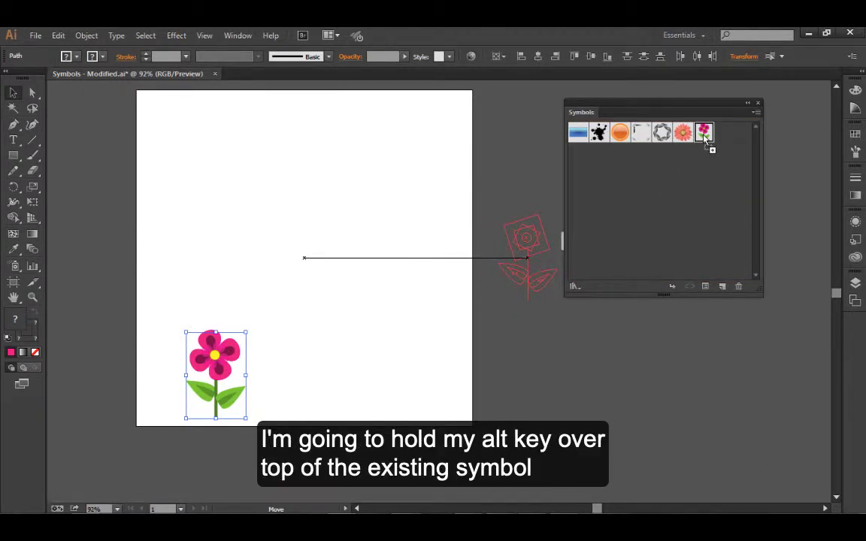
left_click_drag(706, 138, 707, 145)
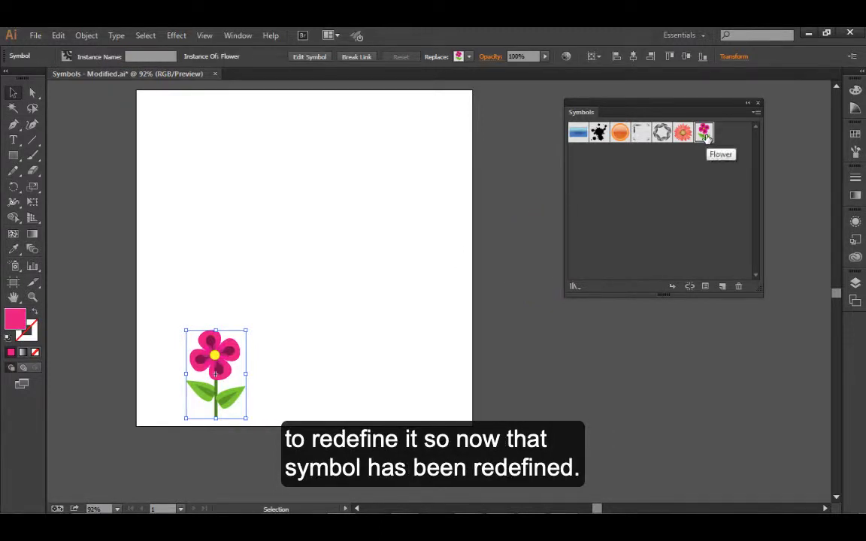
Place a second instance of the redefined Flower symbol beside the first one and delete it again
left_click_drag(330, 360, 331, 355)
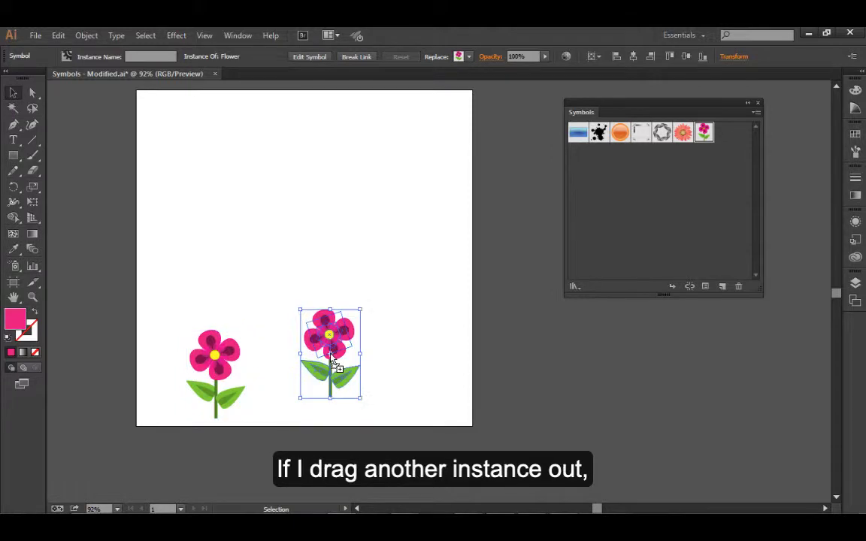
left_click(460, 447)
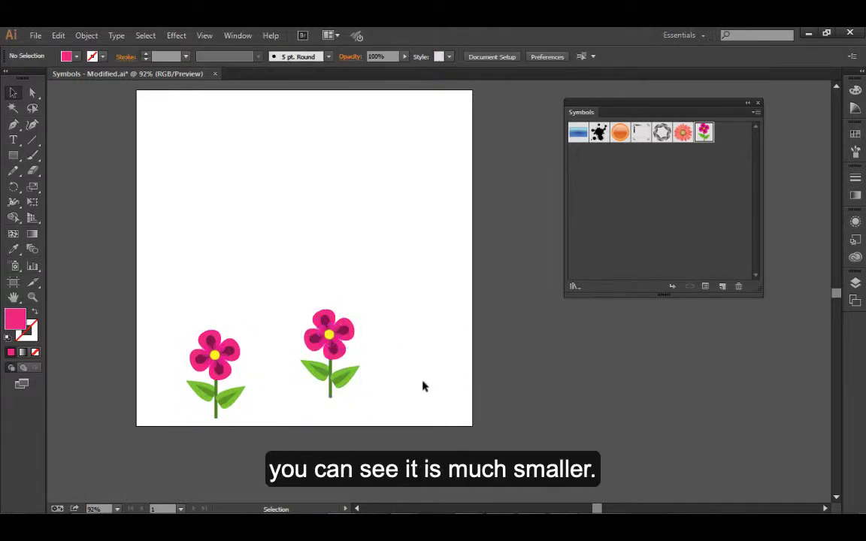
left_click(327, 353)
key("Delete")
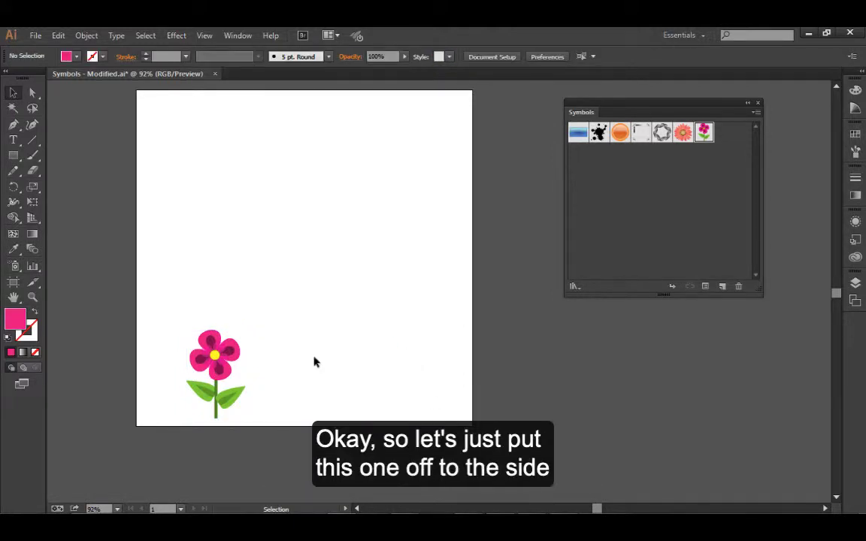
Move the remaining flower instance closer to the artboard's left edge and deselect it
left_click_drag(218, 367, 178, 358)
left_click(261, 352)
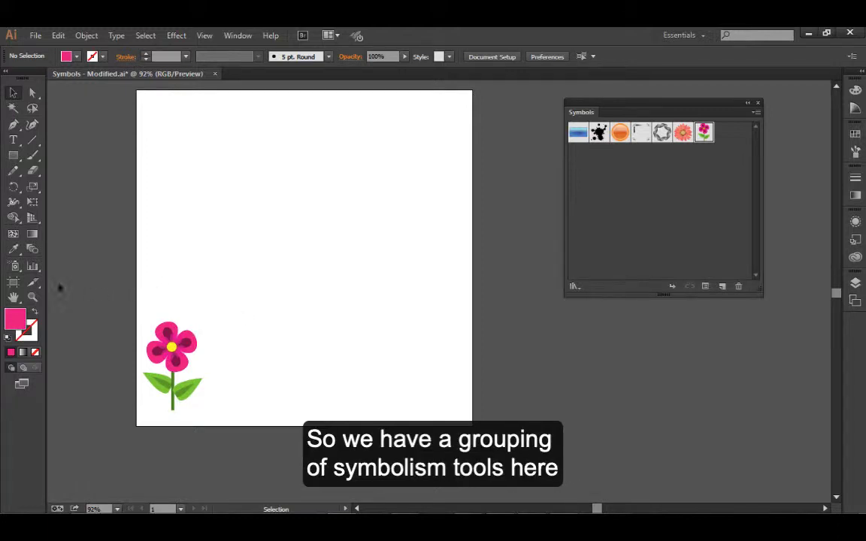
Spray a dense cluster of Flower instances across the artboard's lower half with the Symbol Sprayer at a reduced brush diameter
left_click(19, 272)
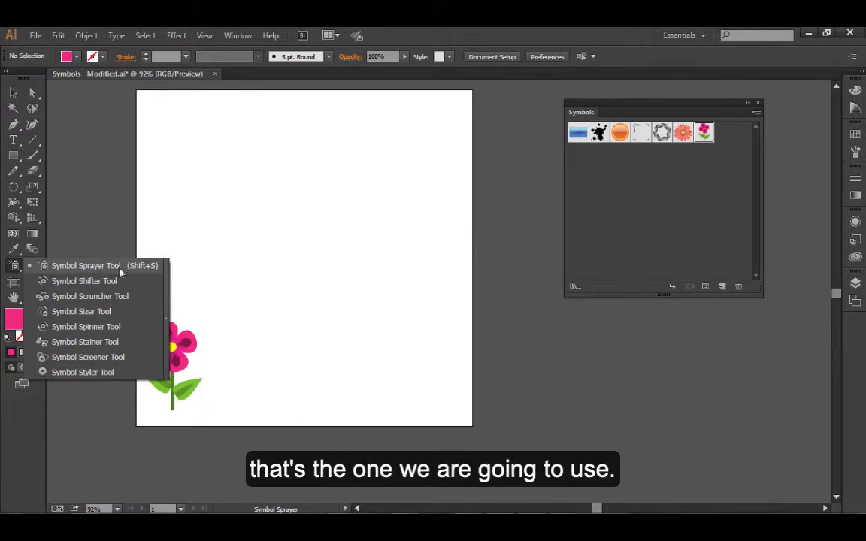
left_click(46, 267)
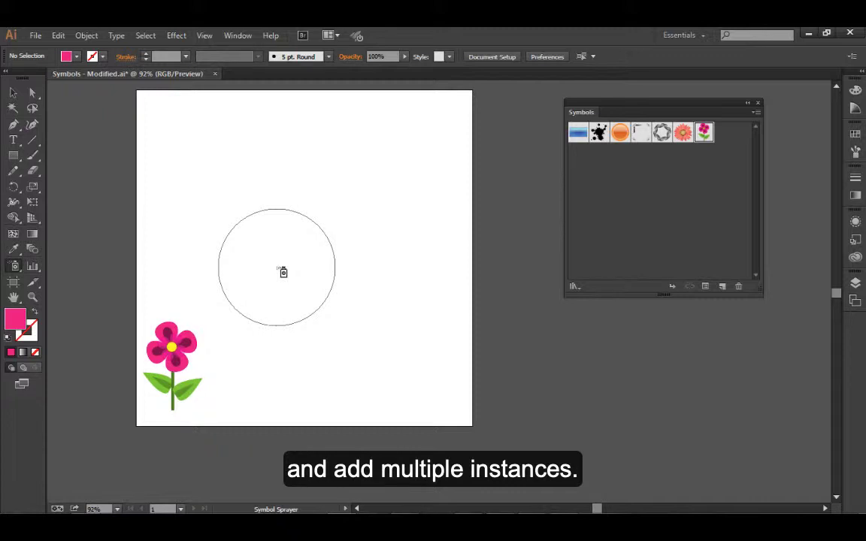
key("bracketleft")
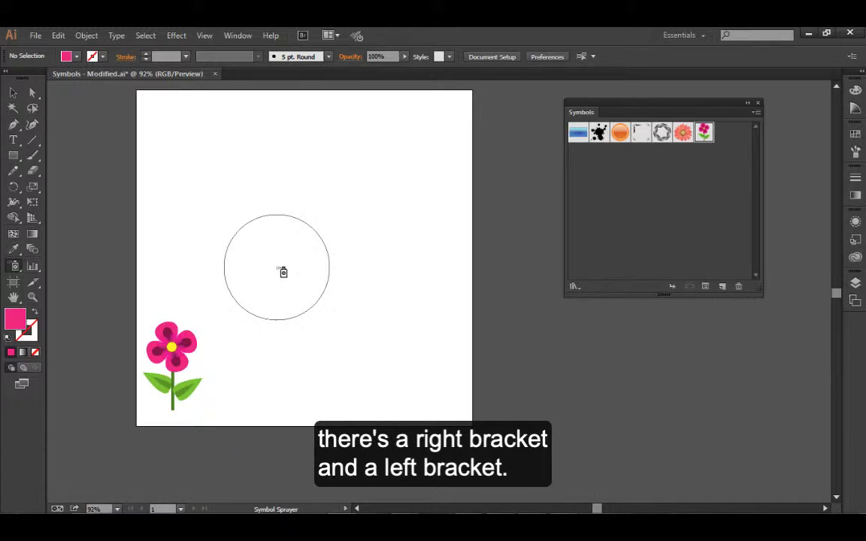
key("bracketleft")
key("bracketleft")
key("bracketleft")
key("bracketleft")
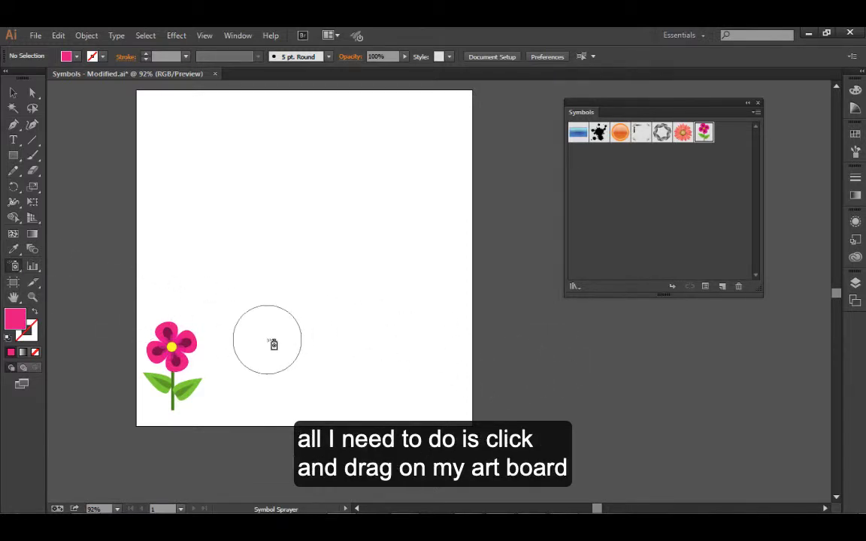
mouse_move(274, 344)
left_mouse_down()
mouse_move(317, 317)
mouse_move(367, 311)
mouse_move(408, 319)
mouse_move(434, 344)
mouse_move(421, 359)
mouse_move(355, 362)
mouse_move(312, 372)
left_mouse_up()
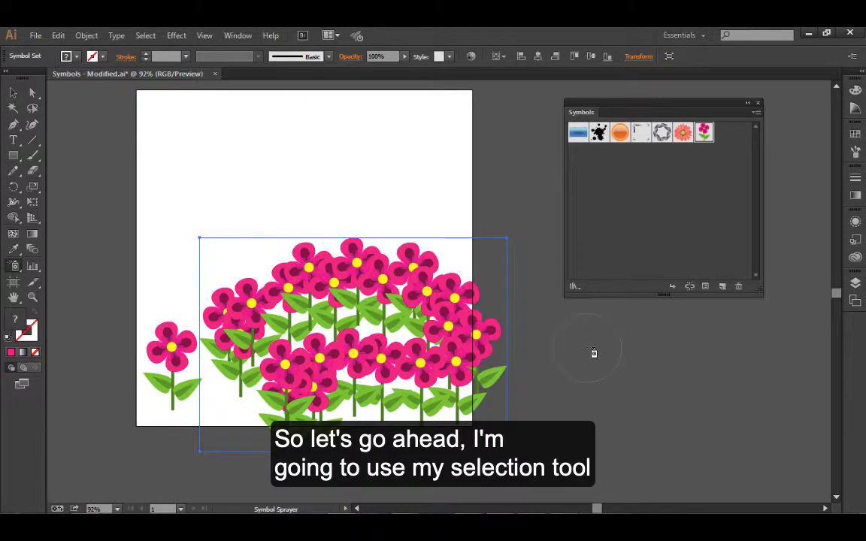
Move the whole sprayed flower symbol set slightly upward as one object and deselect it
left_click(13, 96)
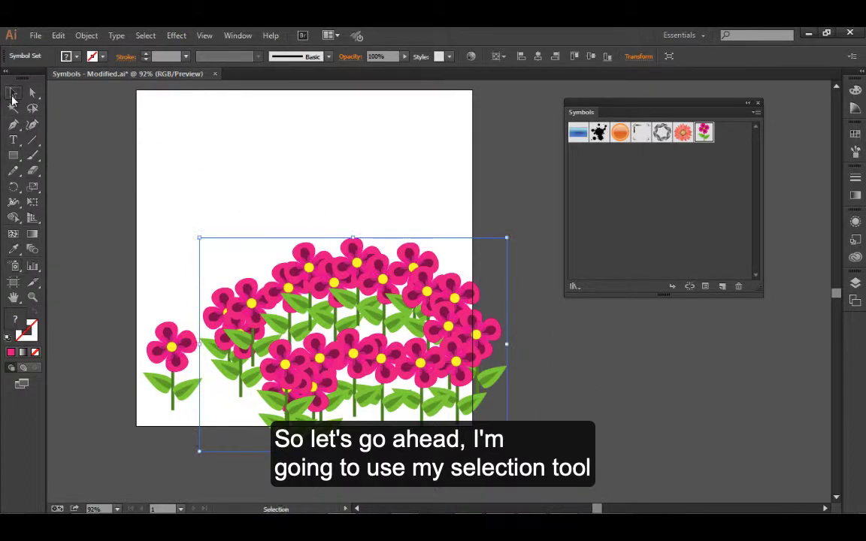
left_click(387, 203)
left_click(427, 316)
left_click_drag(427, 317, 429, 296)
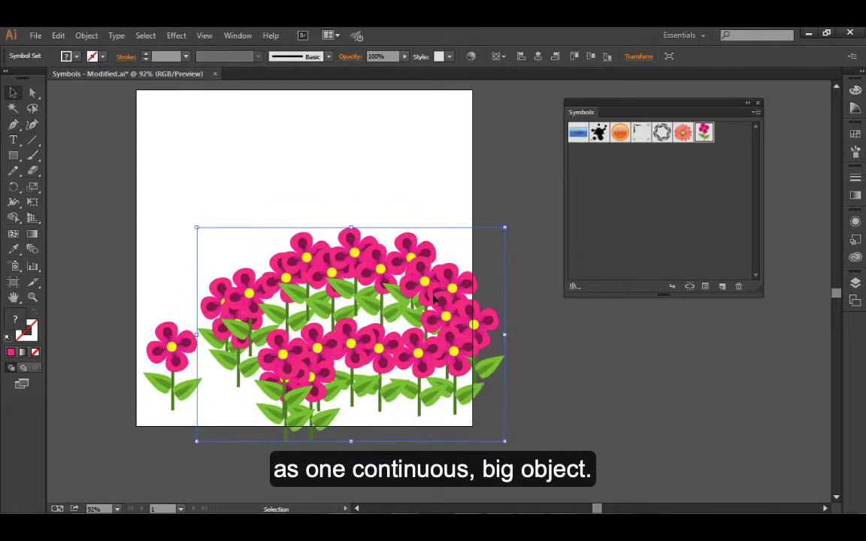
left_click(555, 376)
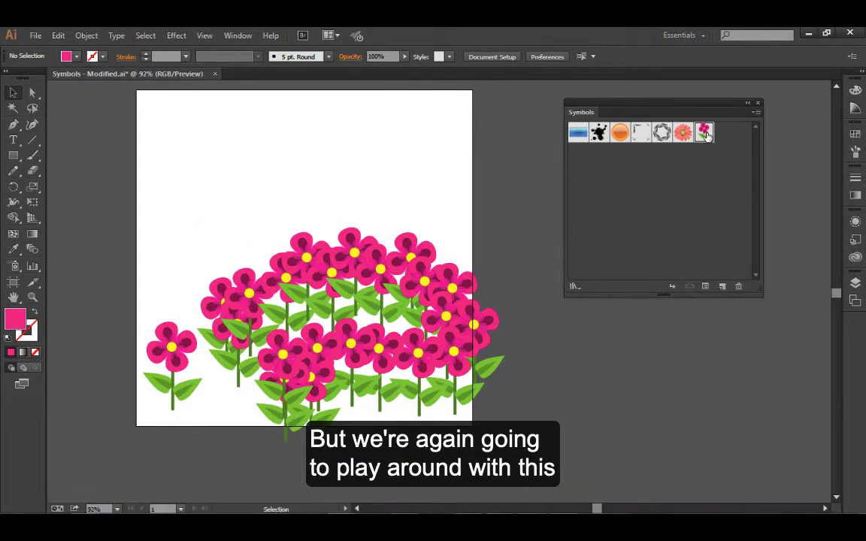
Break the symbol link of the single flower instance beside the sprayed set and deselect its artwork
left_click(170, 346)
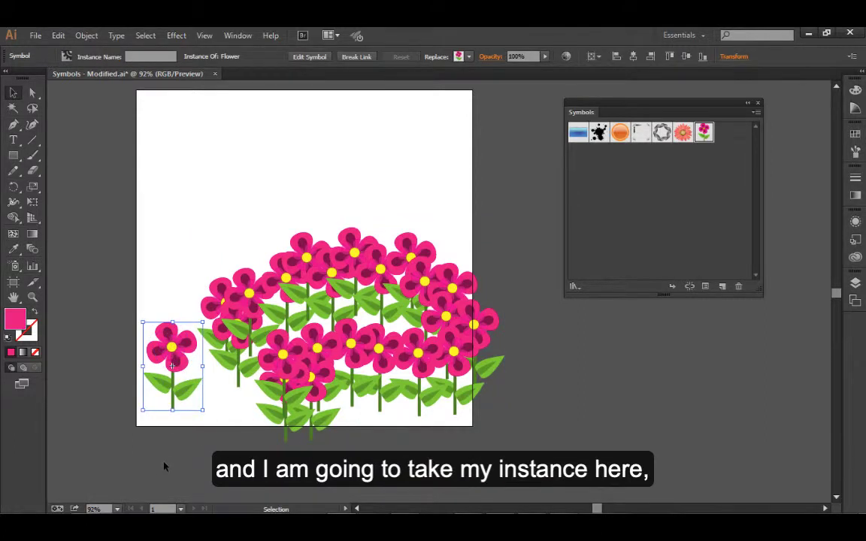
left_click_drag(163, 382, 175, 382)
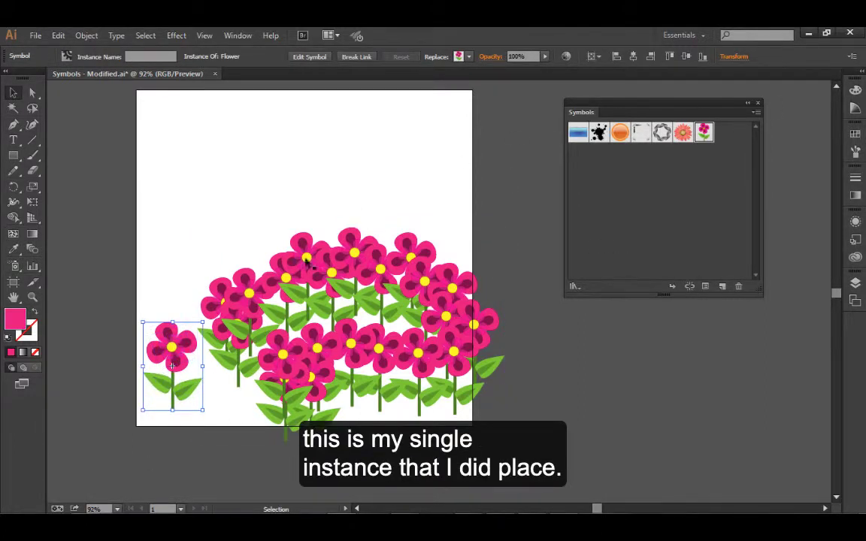
left_click(690, 289)
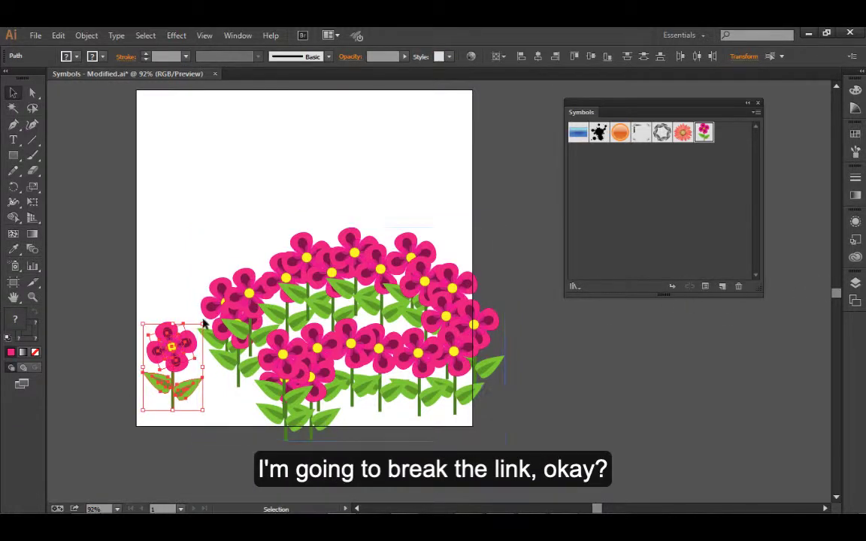
left_click(171, 312)
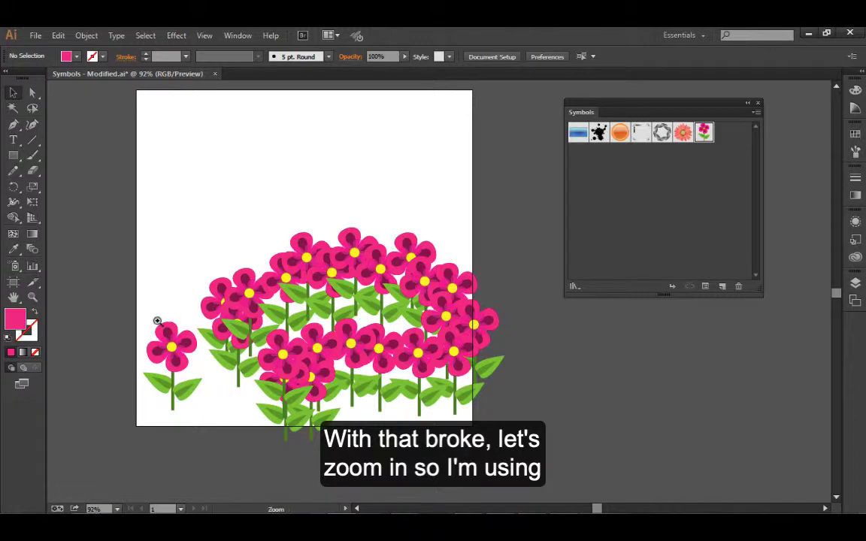
Change the fill of the single flower's large outer petals to the orange-red swatch through their appearance attributes
key("ctrl+space")
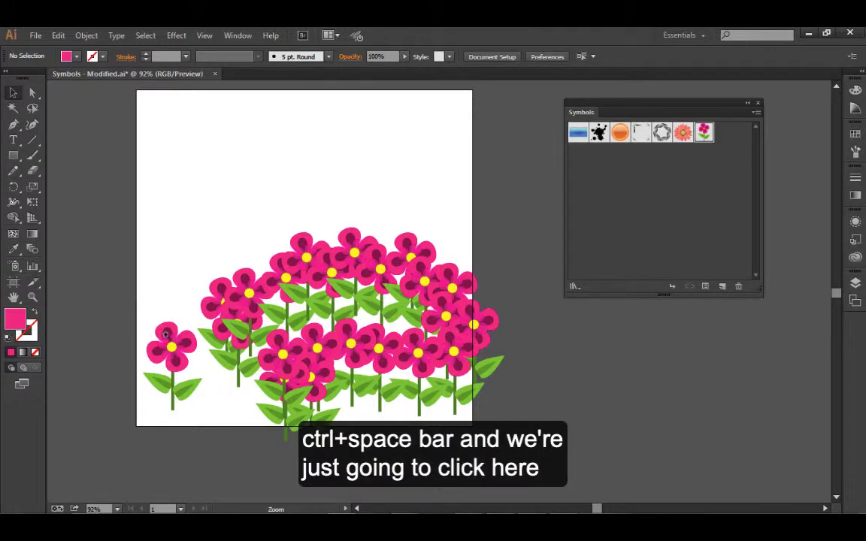
left_click(152, 319)
left_click(440, 308)
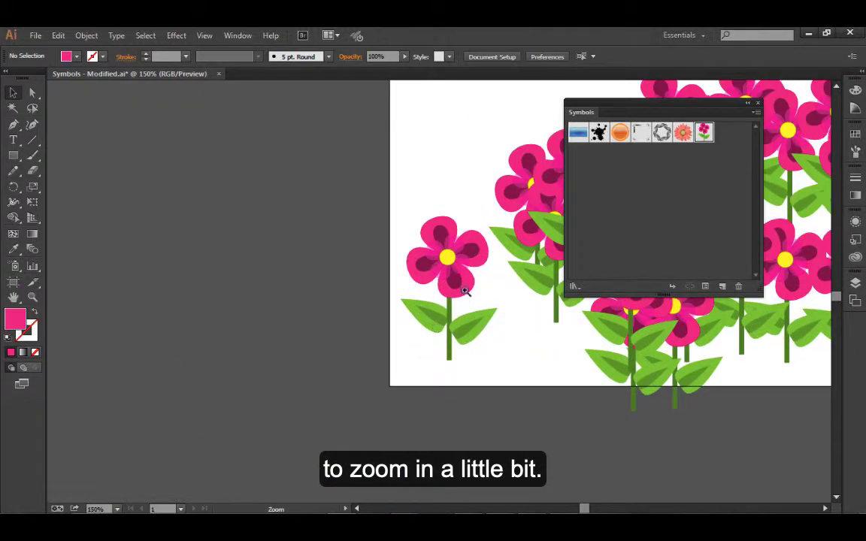
left_click(454, 305)
left_click(450, 313)
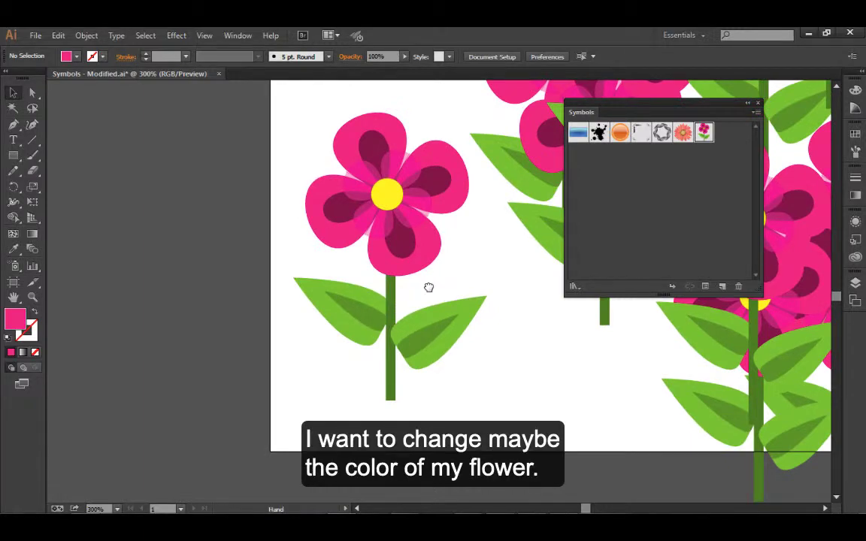
left_click_drag(428, 285, 326, 344)
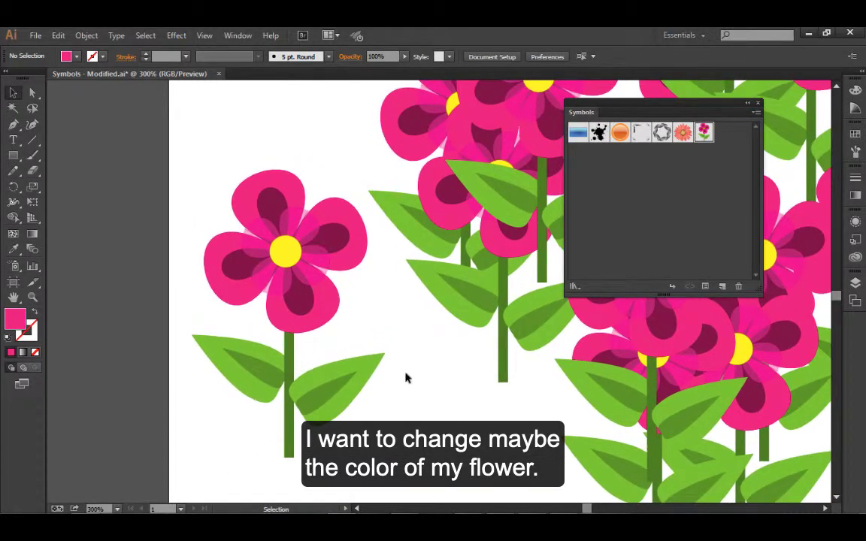
left_click(337, 312)
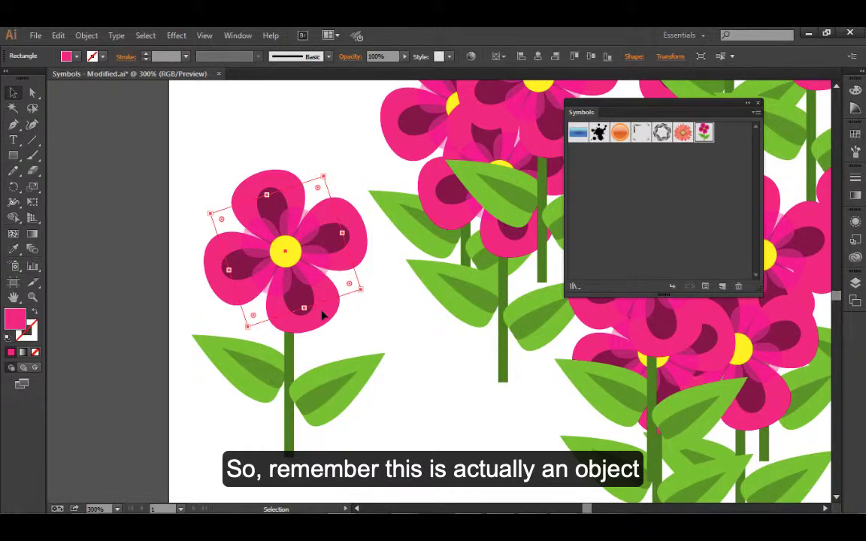
left_click(855, 224)
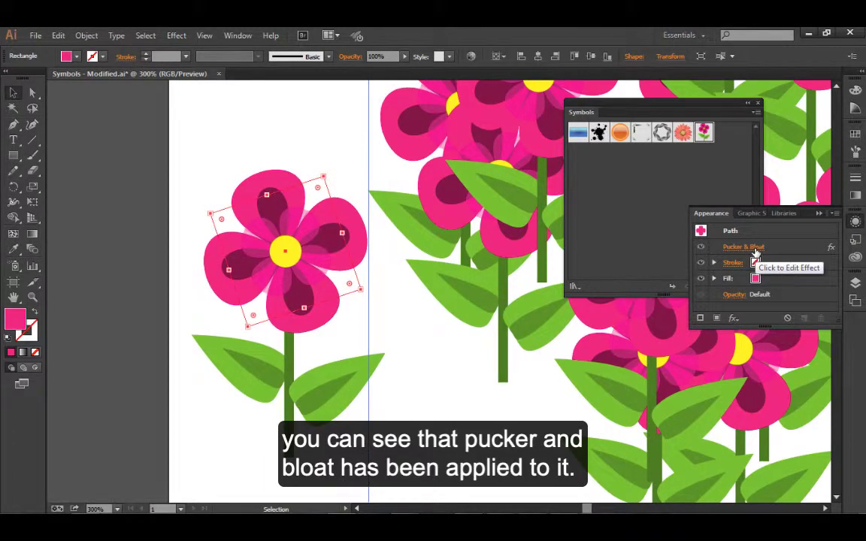
left_click_drag(827, 326, 827, 367)
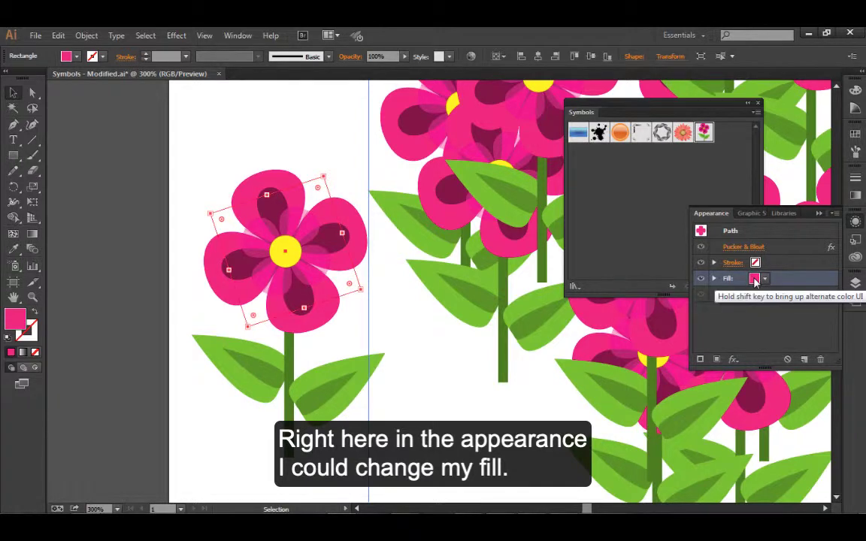
left_click(756, 279)
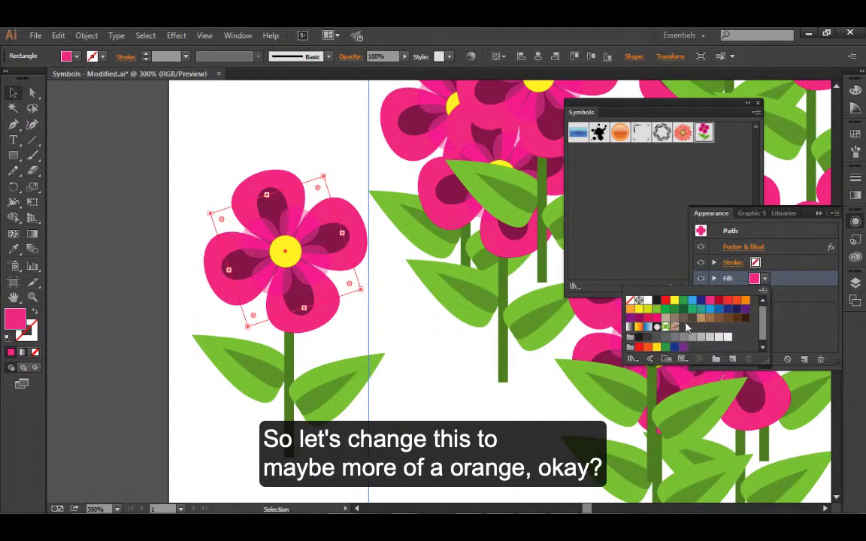
left_click(737, 302)
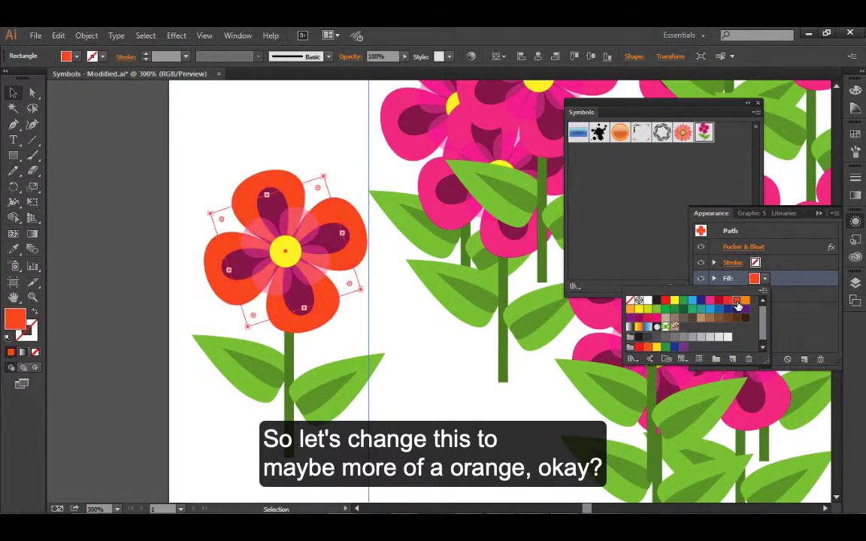
Change the fill of the single flower's dark inner petals to the deep red swatch
left_click(332, 241)
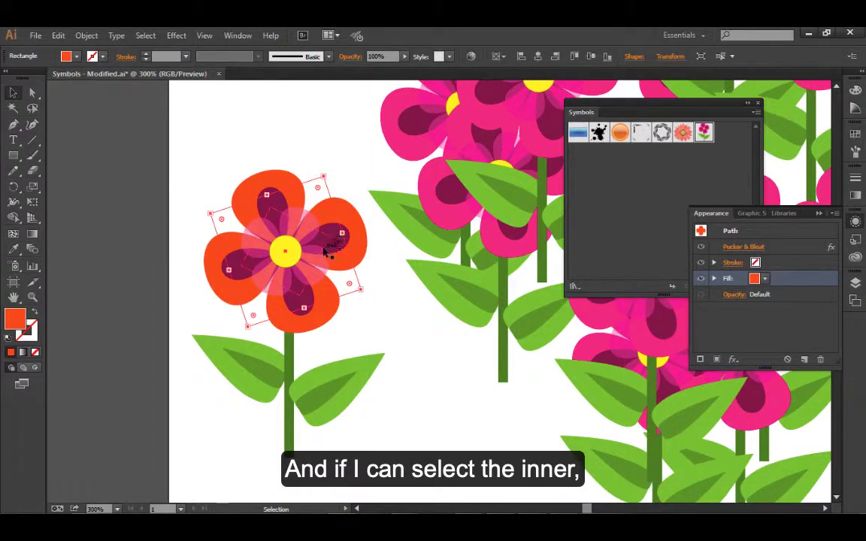
left_click(316, 245)
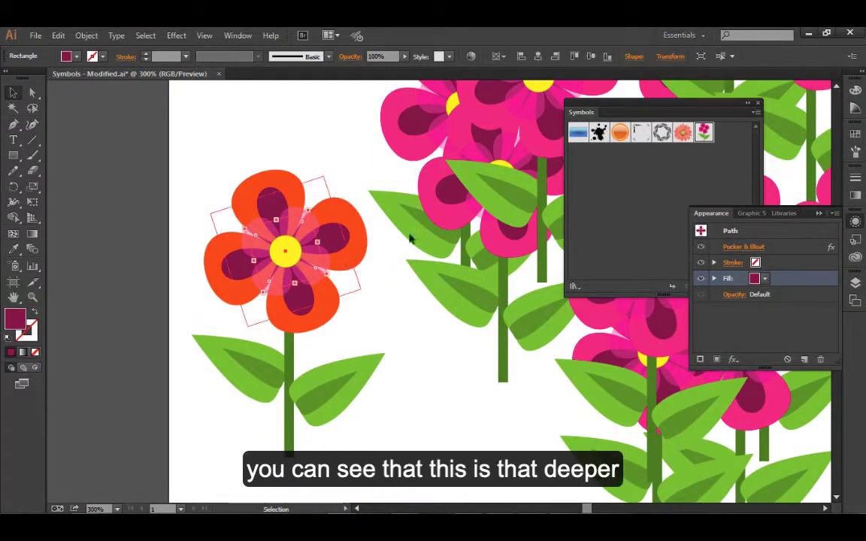
left_click(755, 279)
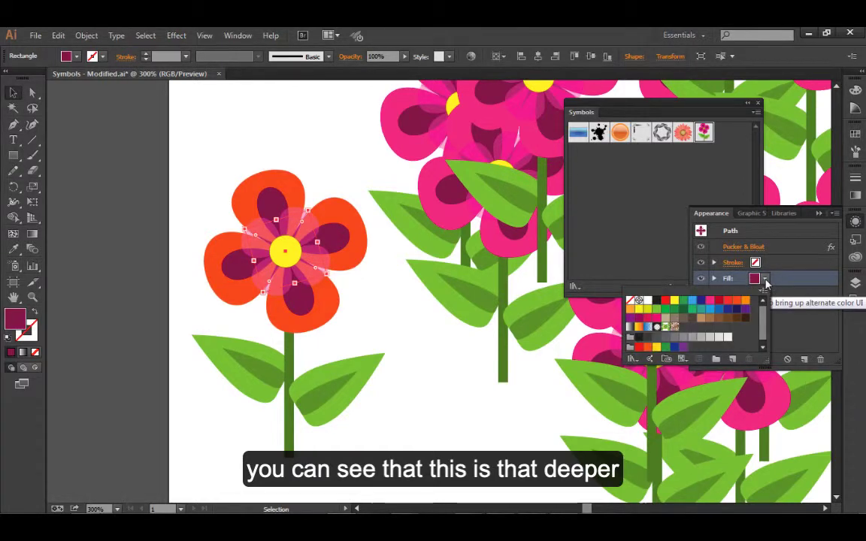
left_click(724, 304)
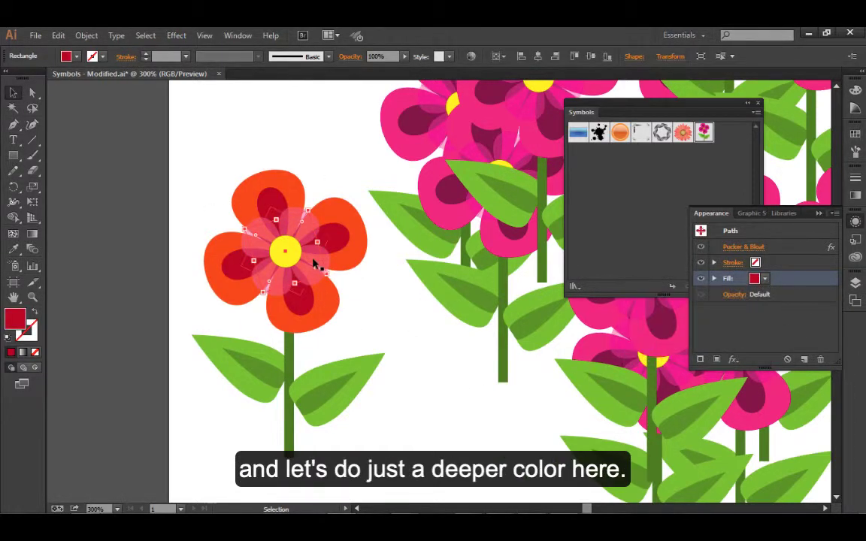
Change the fill of the single flower's semi-transparent inner petals to the light orange swatch and deselect the artwork
left_click(309, 259)
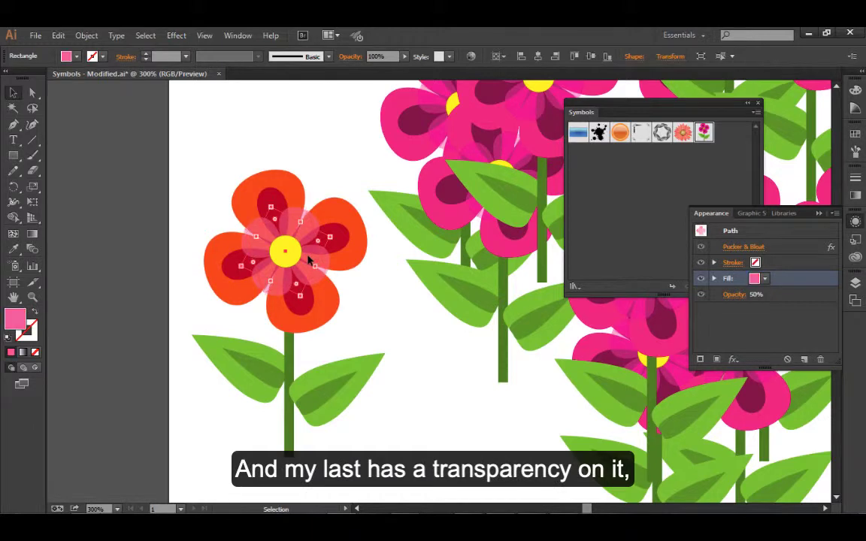
left_click(755, 279)
left_click(745, 301)
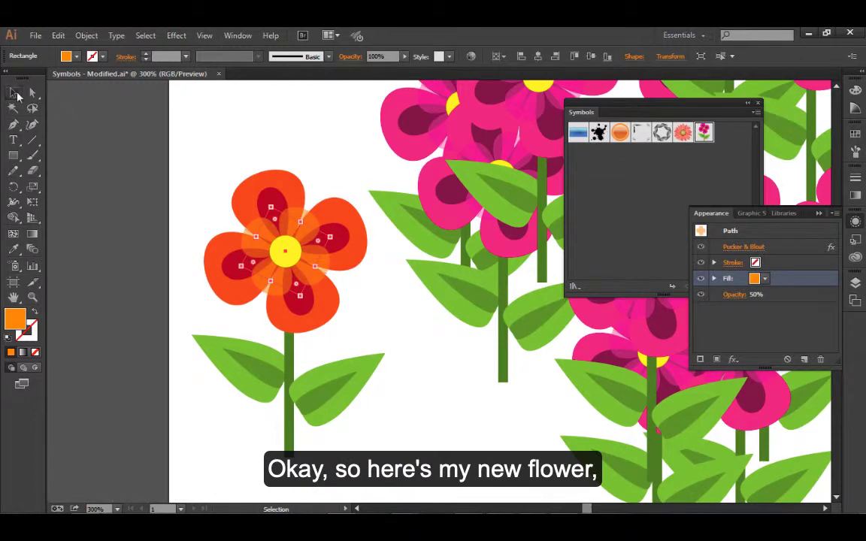
left_click(166, 154)
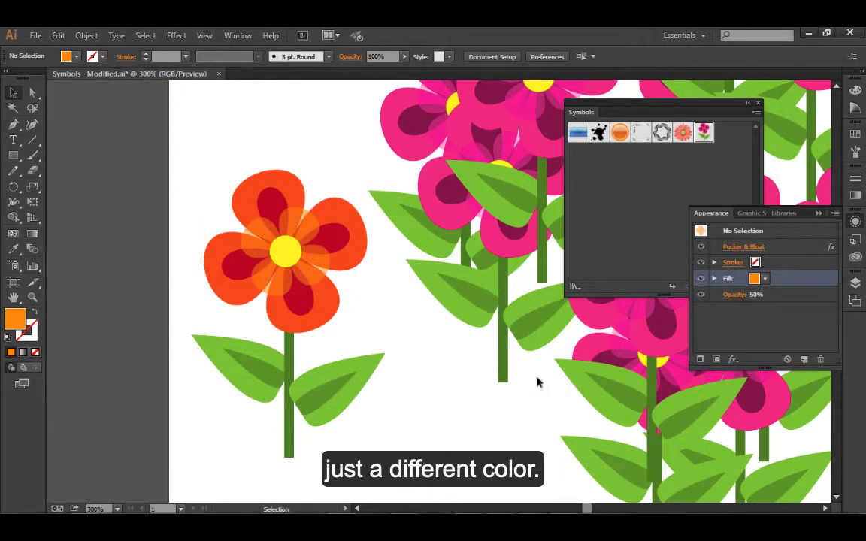
Make a new symbol named "Flower - orange" from all the artwork of the recoloured orange flower
key("space")
key("super")
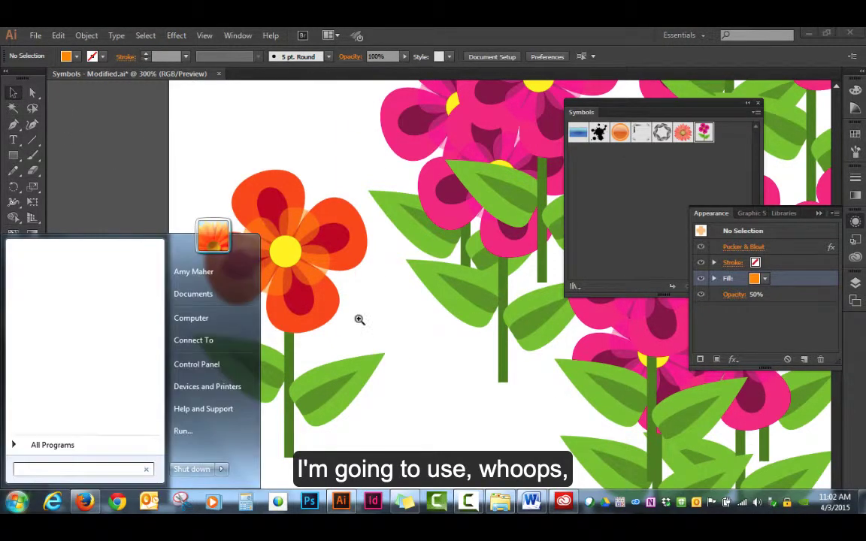
left_click(238, 175)
key("ctrl+space")
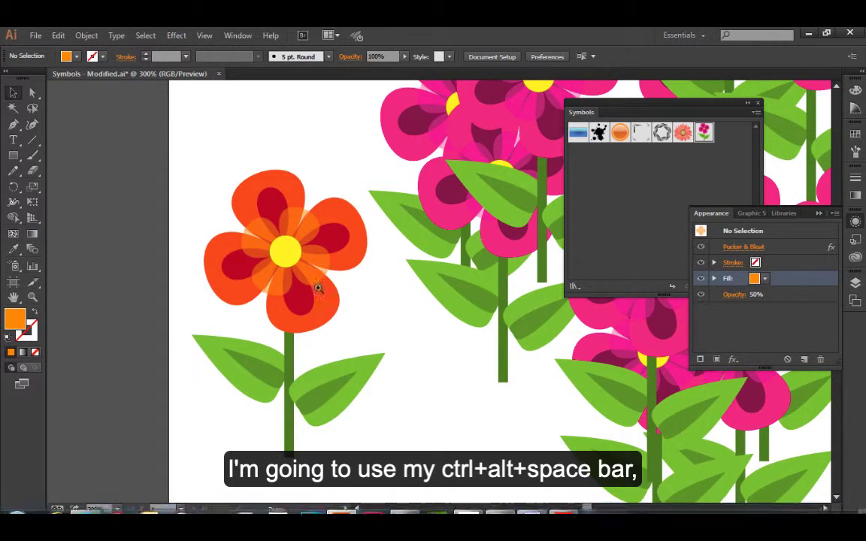
left_click(369, 331)
left_click(374, 329)
left_click_drag(484, 346, 251, 405)
left_click(303, 374)
left_click_drag(343, 364, 203, 430)
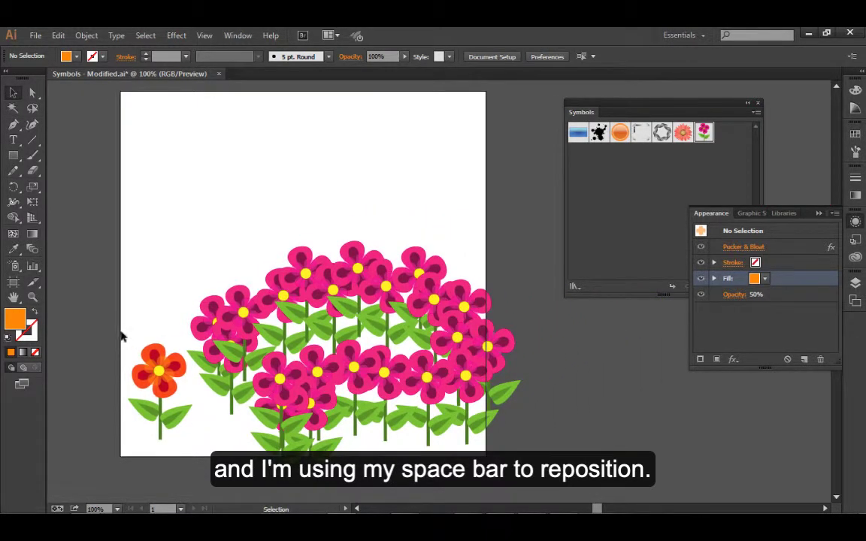
left_click_drag(121, 325, 168, 439)
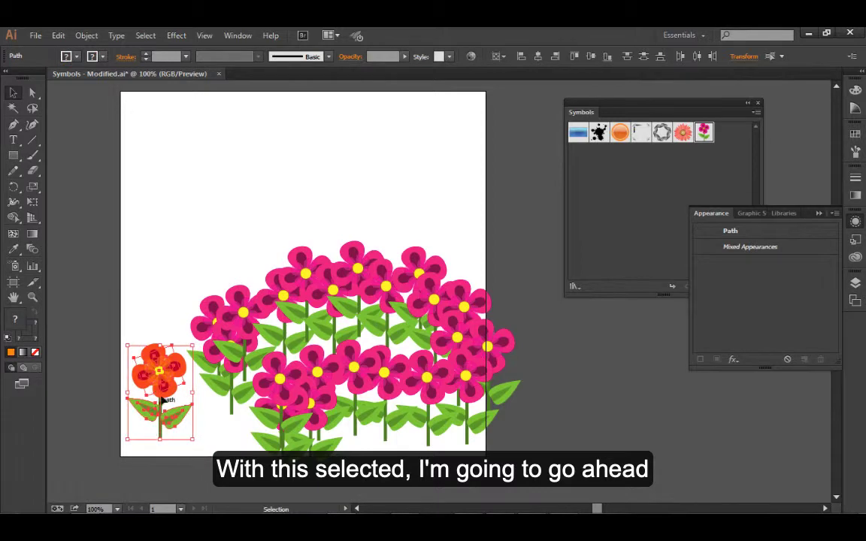
left_click_drag(162, 401, 605, 242)
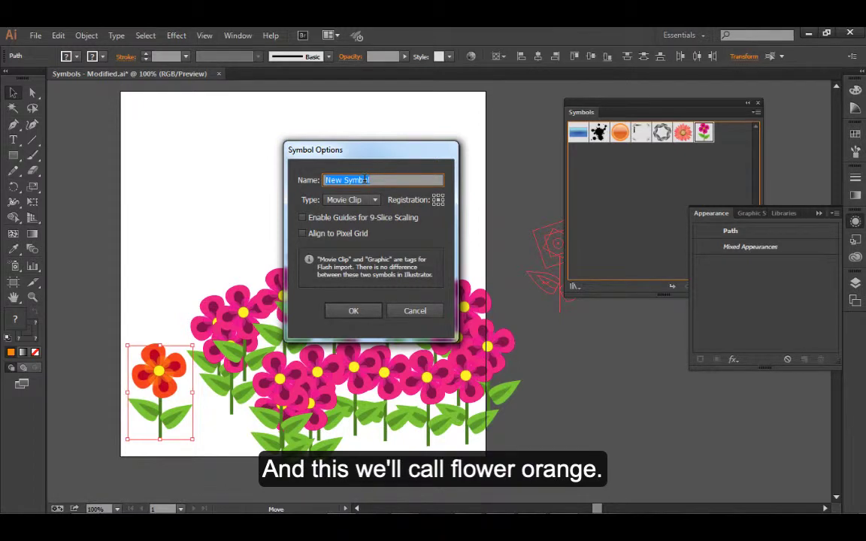
type("Flower - orange")
key("Return")
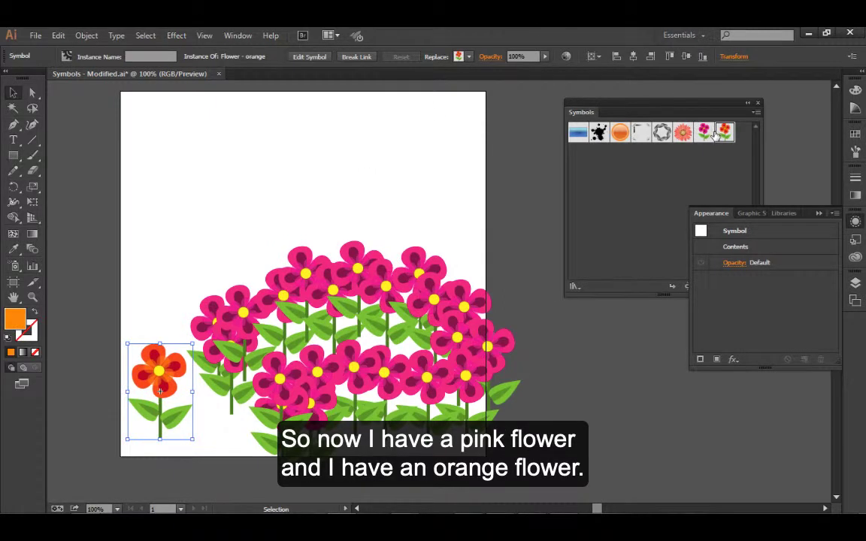
Collapse the appearance settings and move the orange flower instance off the artboard into the scratch area beside it
left_click(818, 214)
left_click(282, 304)
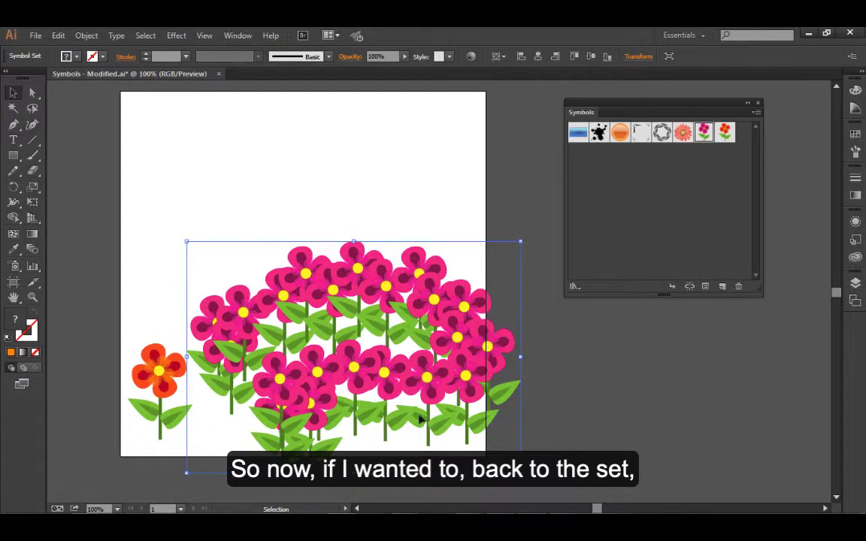
left_click_drag(173, 385, 78, 386)
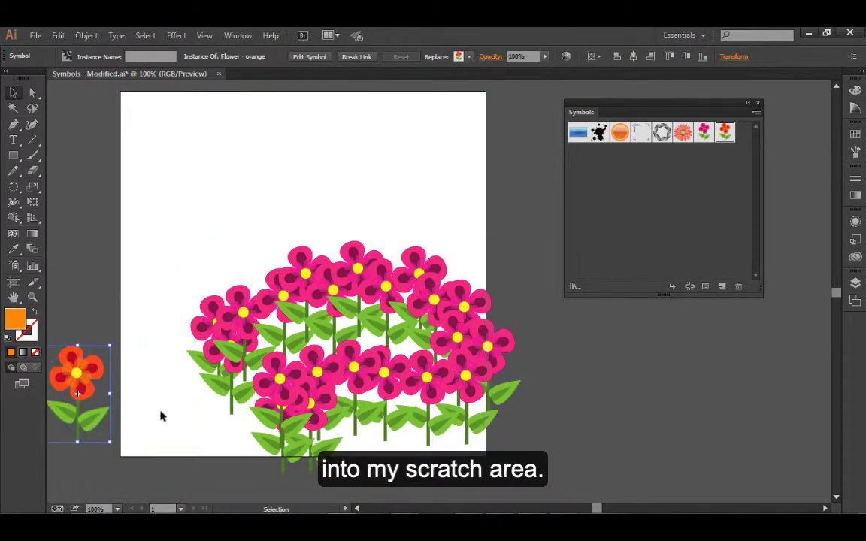
left_click(169, 410)
Move the pink flower symbol set up and left so it lies fully within the artboard, leaving it deselected
left_click(269, 279)
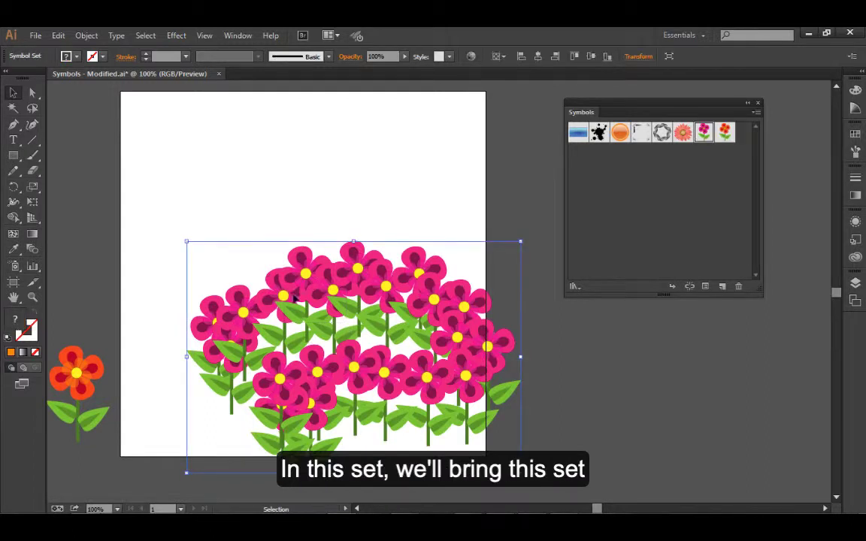
left_click_drag(333, 289, 278, 243)
left_click(479, 441)
Spray "Flower - orange" instances into the pink flower symbol set at its front, centre, back and lower-left edge
left_click(437, 350)
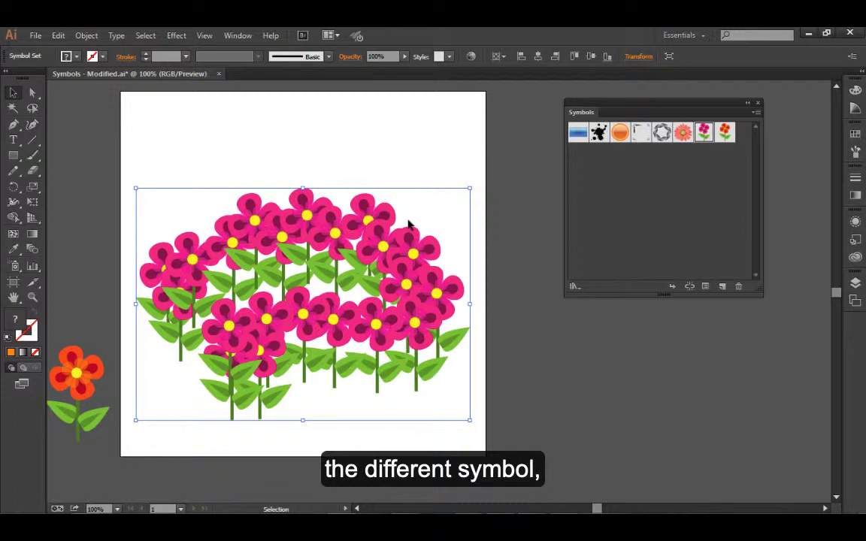
left_click(726, 133)
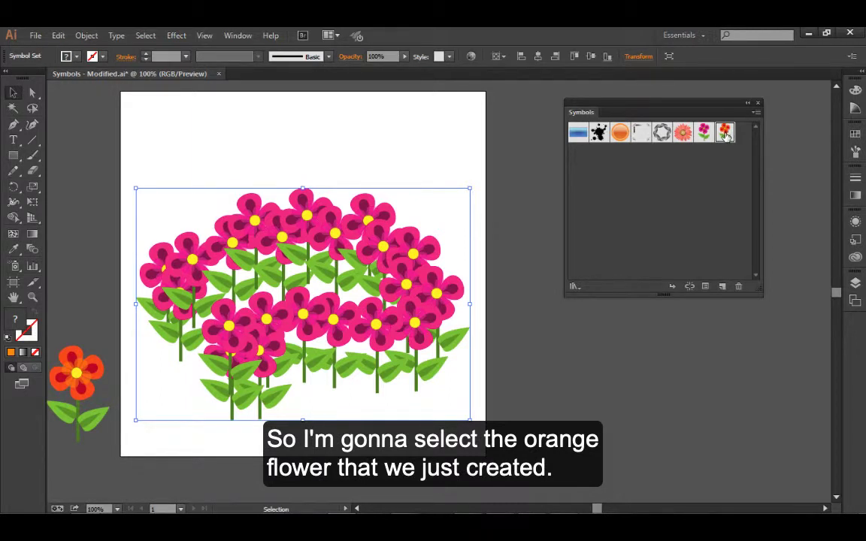
left_click(14, 267)
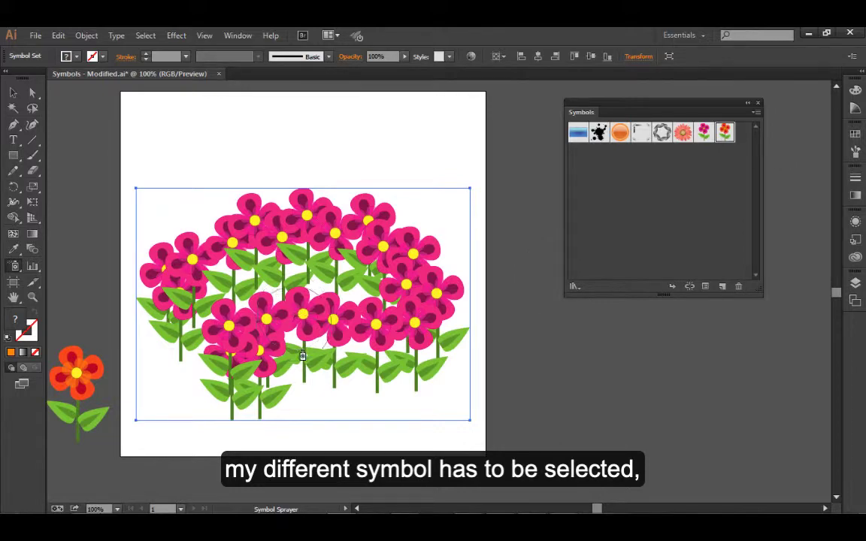
mouse_move(271, 320)
left_mouse_down()
mouse_move(301, 376)
mouse_move(378, 355)
left_mouse_up()
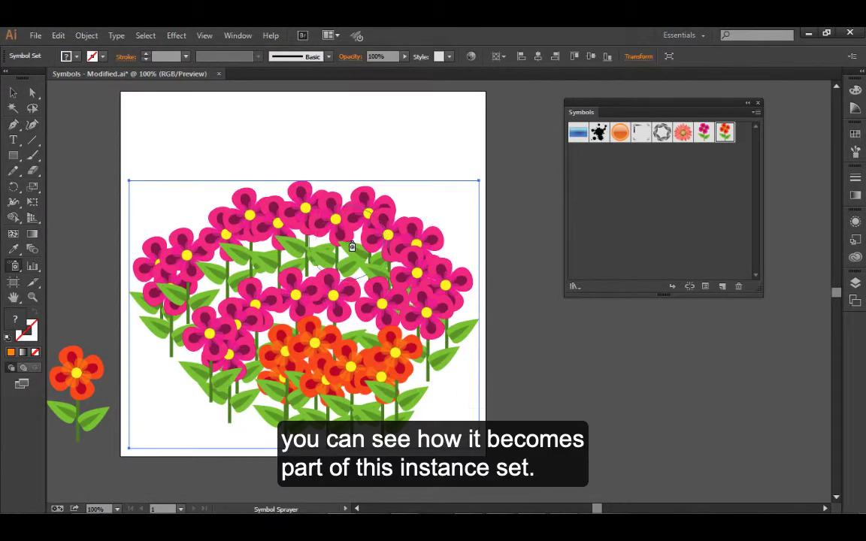
mouse_move(370, 203)
left_mouse_down()
mouse_move(285, 207)
mouse_move(274, 217)
left_mouse_up()
left_click_drag(295, 280, 268, 278)
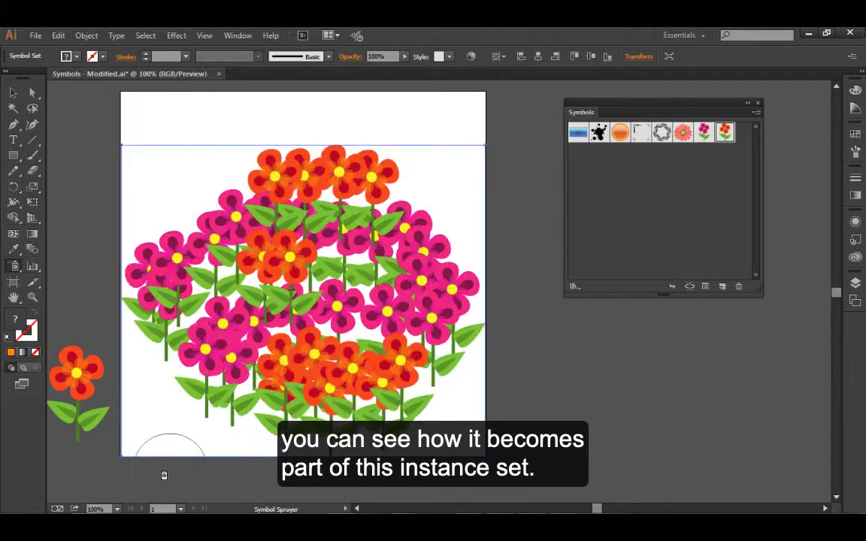
mouse_move(154, 364)
left_mouse_down()
mouse_move(189, 401)
mouse_move(183, 433)
left_mouse_up()
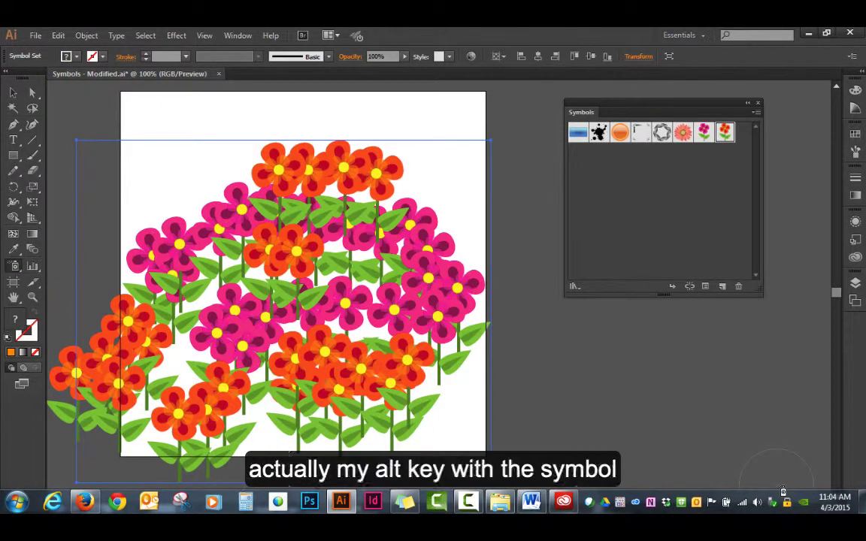
Delete the surplus orange flowers at the lower-left edge and some at the front of the set with the Symbol Sprayer
left_click(241, 376, "alt")
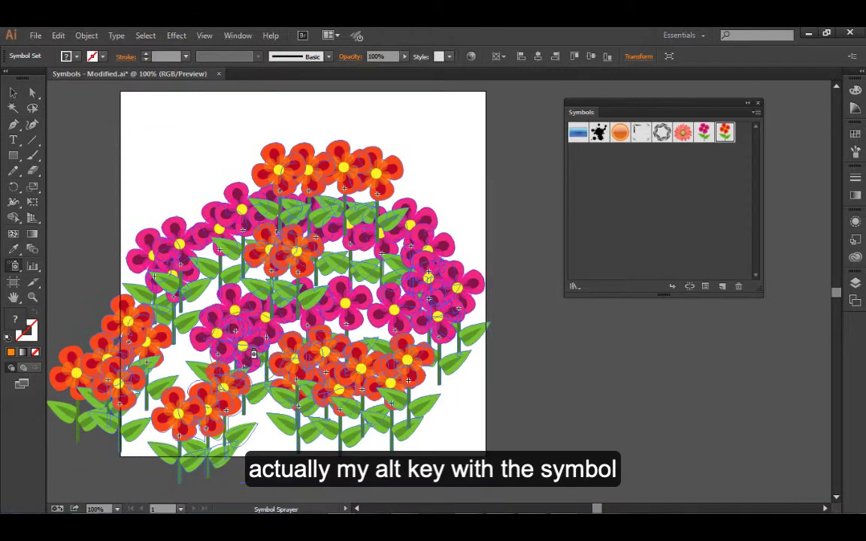
left_click(197, 409, "alt")
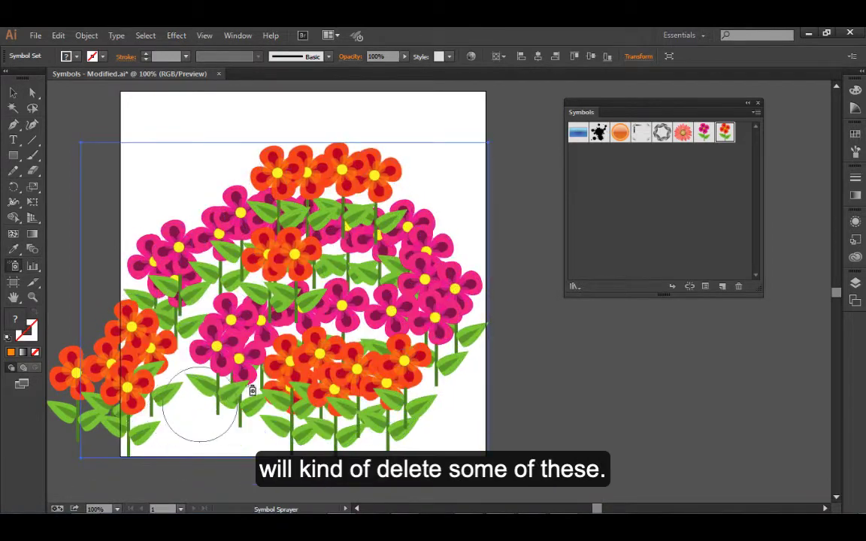
left_click(377, 392, "alt")
left_click(434, 285, "alt")
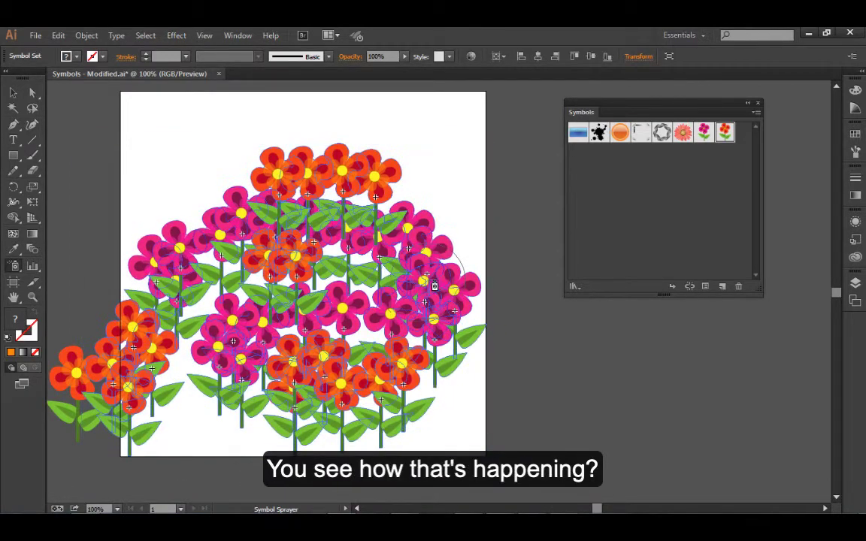
left_click(377, 307, "alt")
left_click(369, 368, "alt")
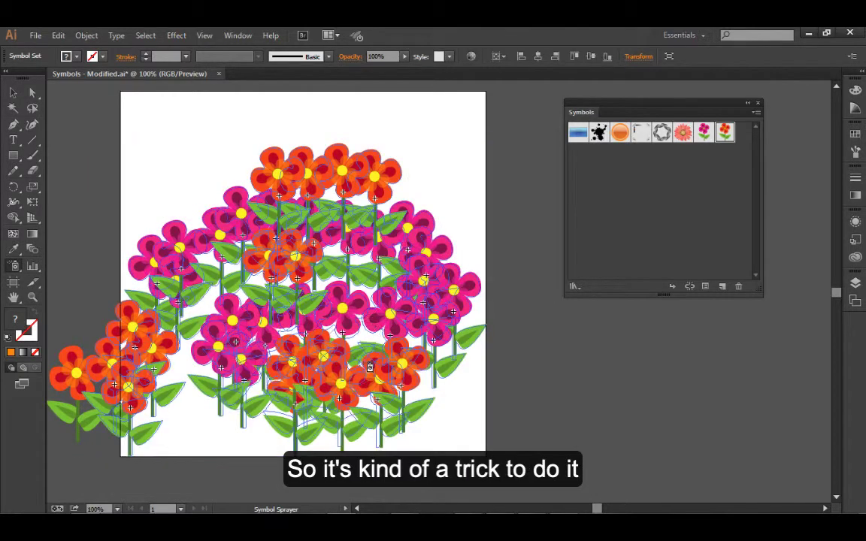
left_click(126, 385, "alt")
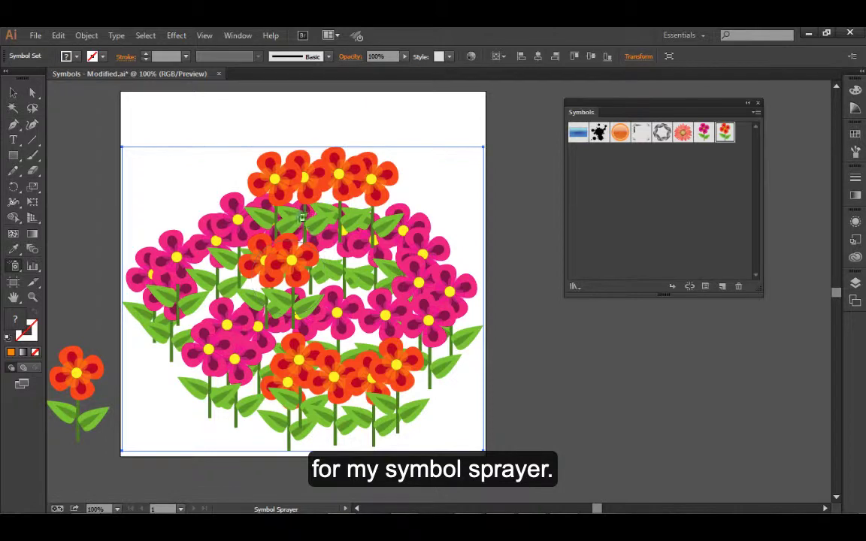
Review the Symbol Sprayer's diameter, intensity and symbol set density options and accept them as they are
double_click(16, 270)
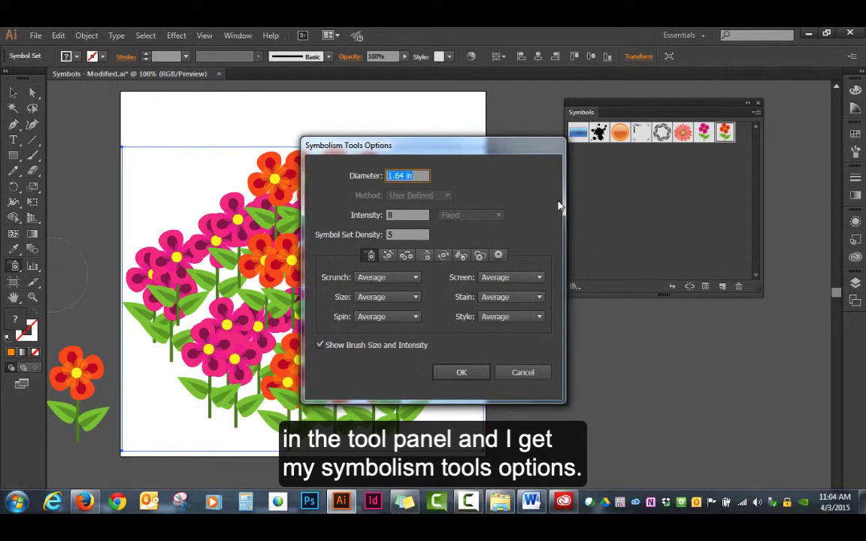
left_click_drag(503, 143, 420, 122)
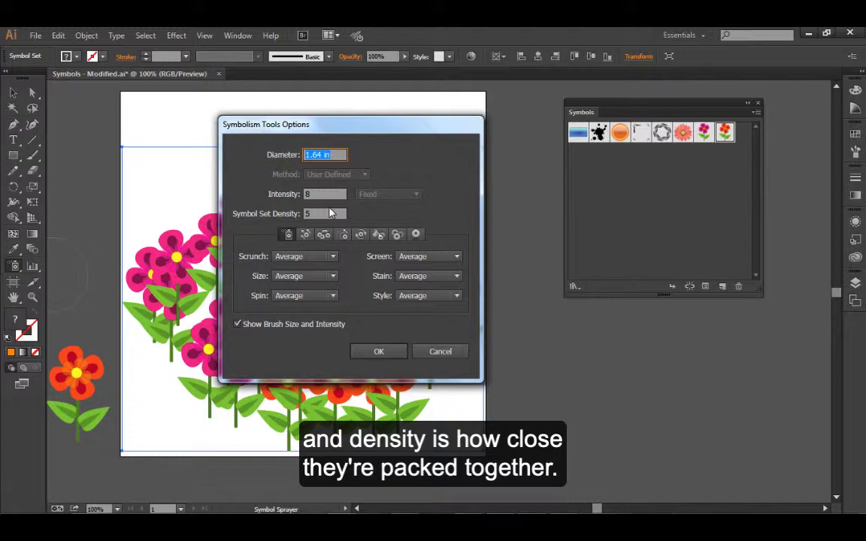
left_click(379, 354)
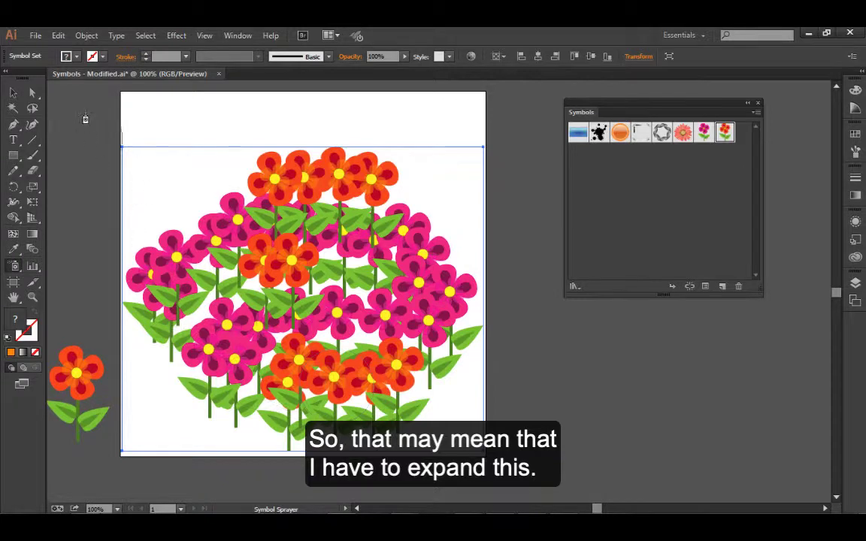
Expand the mixed flower symbol set with the Object and Fill options enabled
left_click(86, 35)
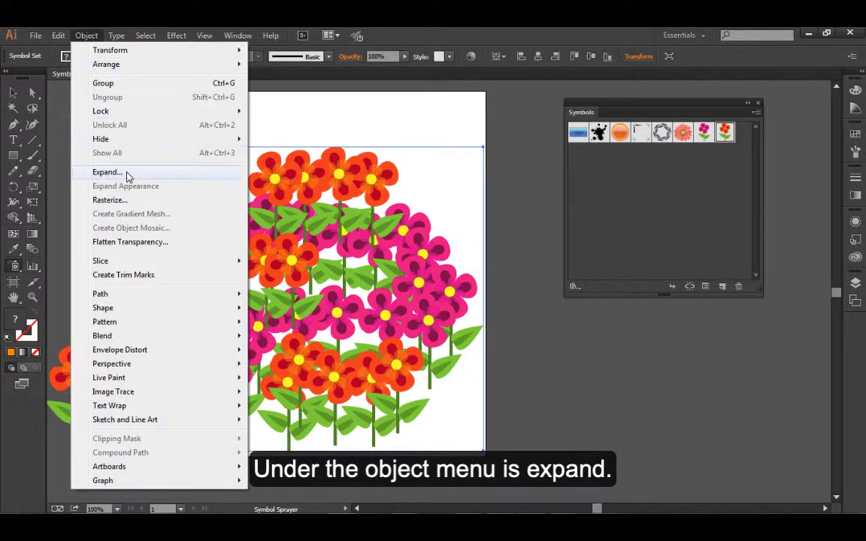
left_click(128, 176)
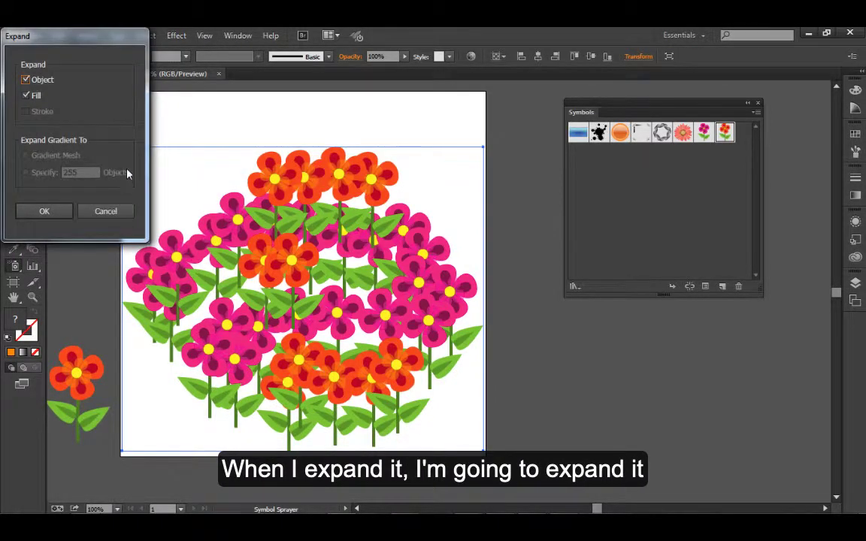
left_click(46, 214)
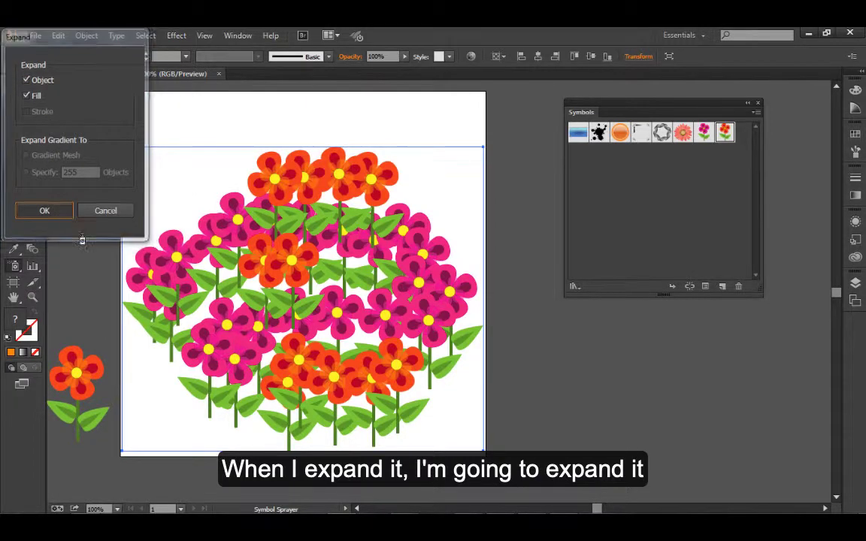
Ungroup the expanded flower set into individual symbol instances and deselect them
left_click(13, 92)
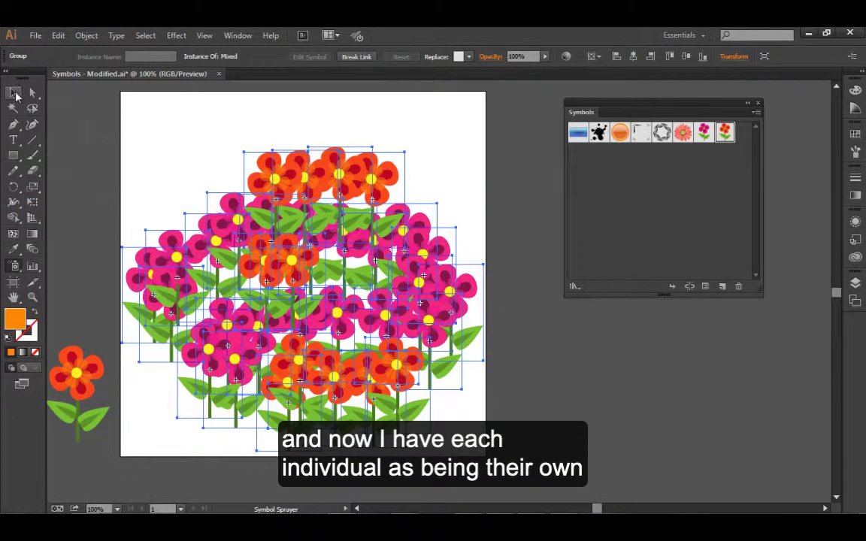
left_click(200, 142)
key("ctrl+a")
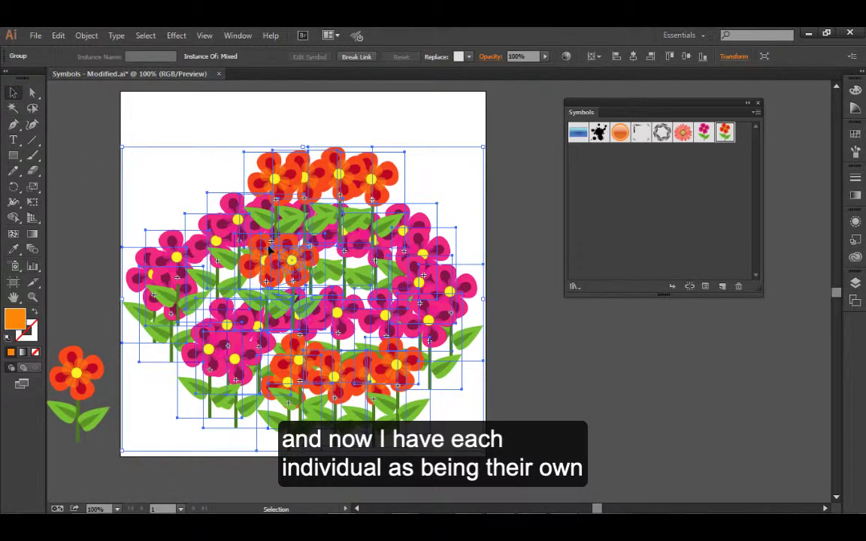
left_click(85, 36)
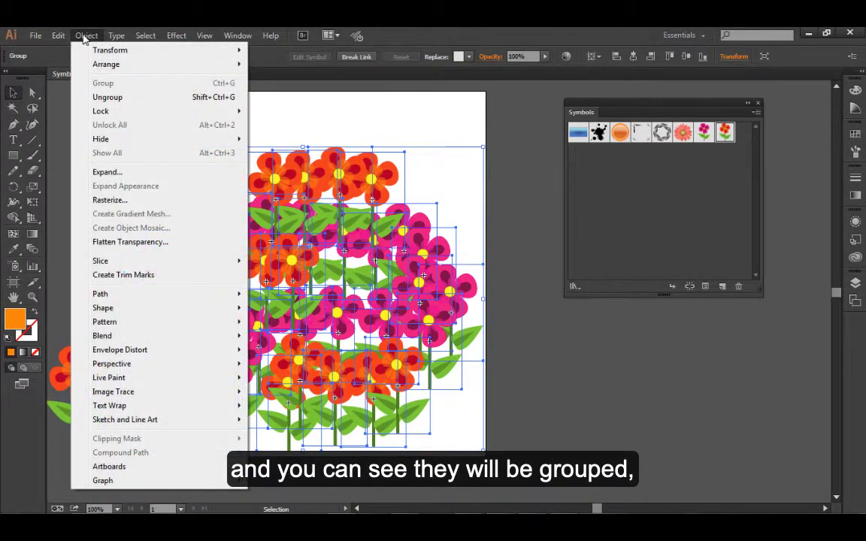
left_click(106, 96)
left_click(231, 118)
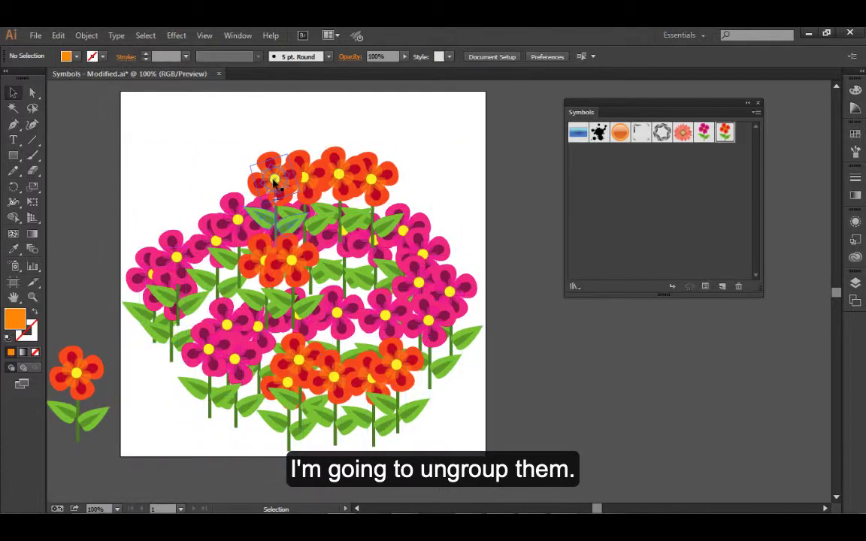
Move the four orange flowers along the back row individually so they stand higher and spaced apart
left_click(275, 184)
left_click_drag(275, 186, 248, 159)
left_click_drag(307, 181, 302, 160)
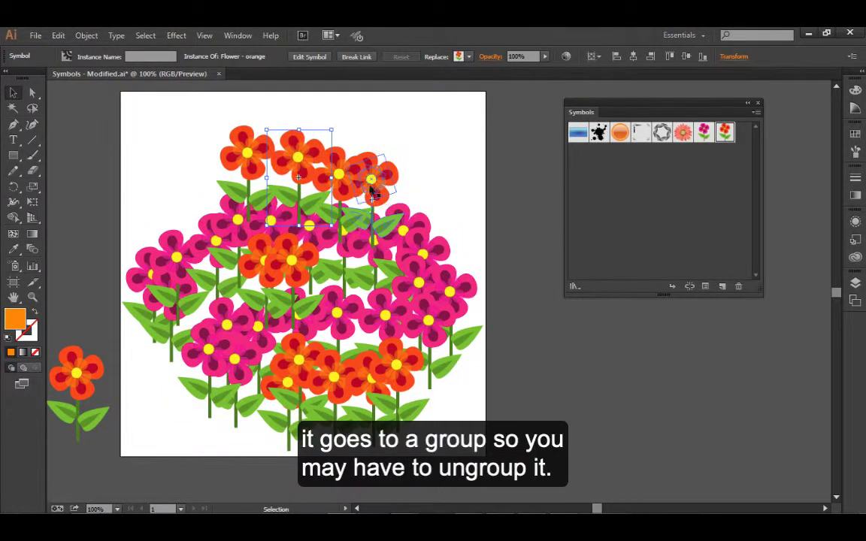
mouse_move(366, 178)
left_mouse_down()
mouse_move(421, 165)
mouse_move(372, 184)
left_mouse_up()
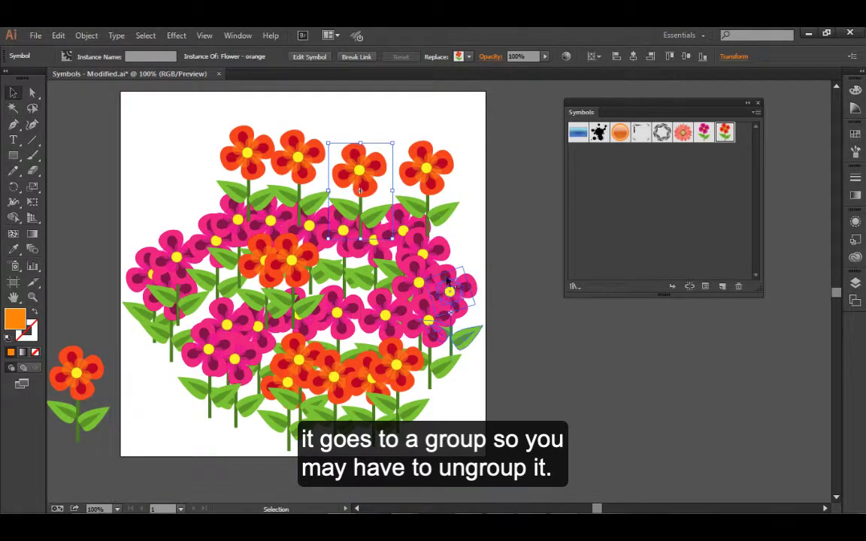
Move overlapping pink flowers on the artboard's right side and orange flowers in the front row individually to spread them along the front
left_click_drag(450, 311, 464, 385)
left_click_drag(403, 373, 420, 392)
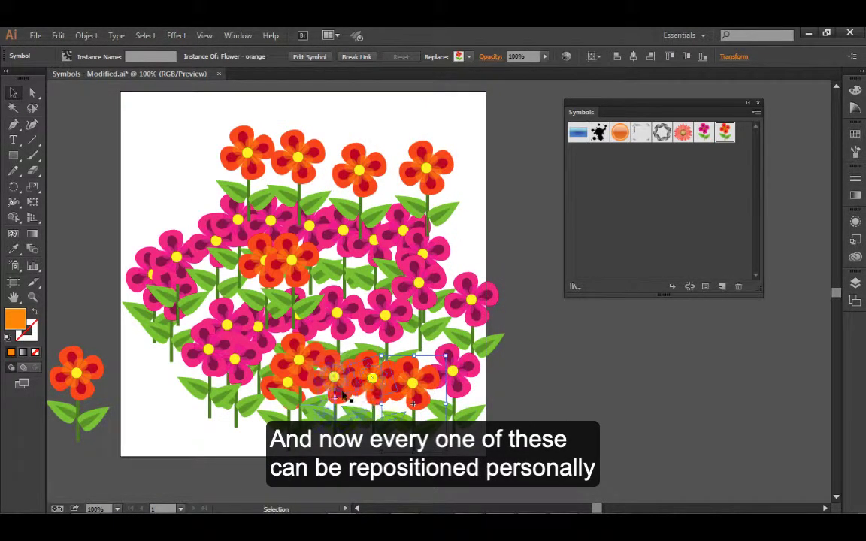
left_click_drag(342, 389, 150, 404)
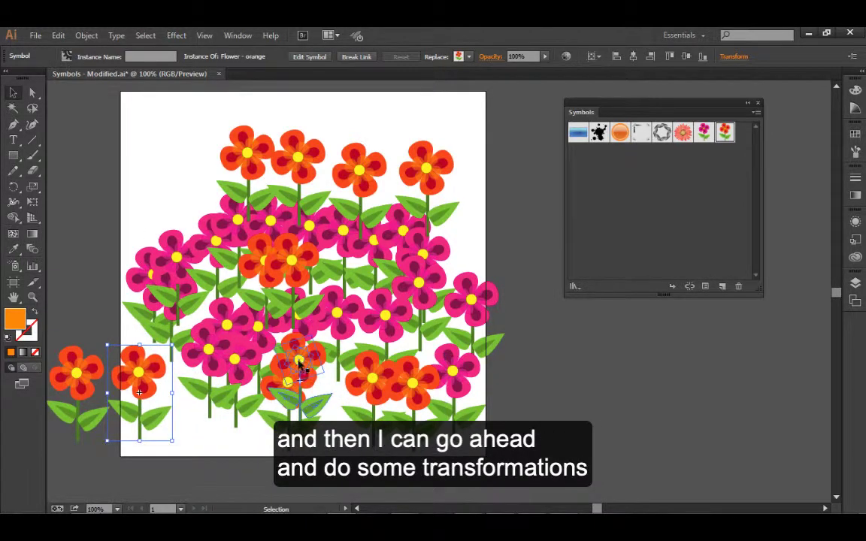
left_click_drag(297, 363, 203, 398)
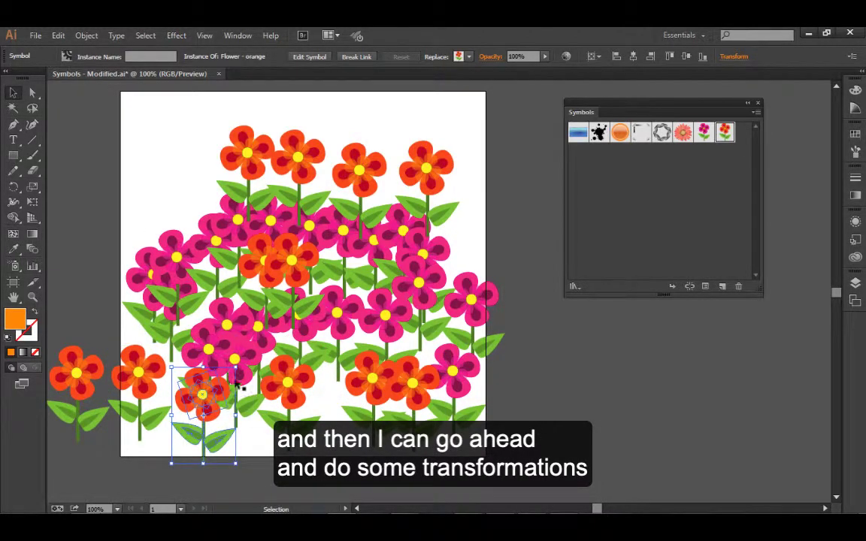
Enlarge the orange flower at the front left and the pink flower on the artboard's right edge
left_click_drag(235, 369, 267, 328)
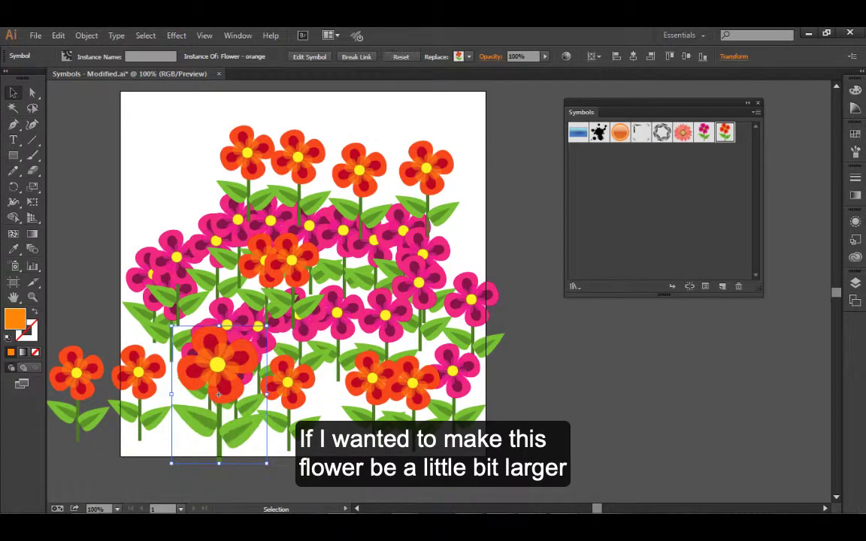
left_click(490, 304)
left_click_drag(418, 283, 386, 229)
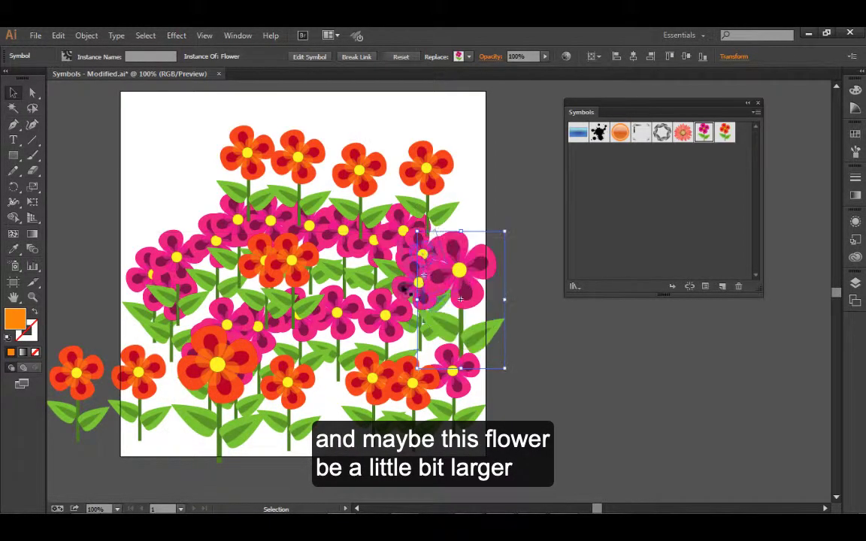
Shrink the two leftmost orange flowers of the back row and move them further left
left_click(246, 171)
left_click_drag(275, 129, 193, 184)
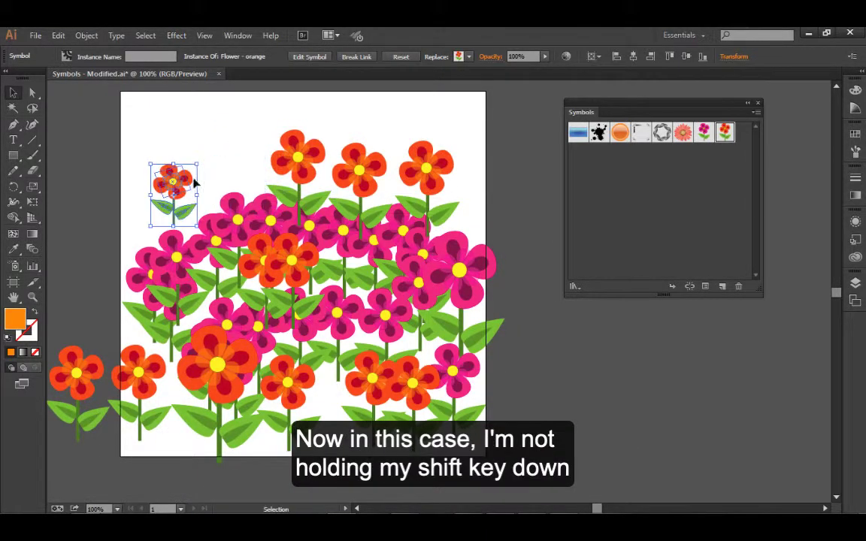
left_click(289, 147)
left_click_drag(337, 131, 329, 145)
left_click_drag(301, 173, 229, 188)
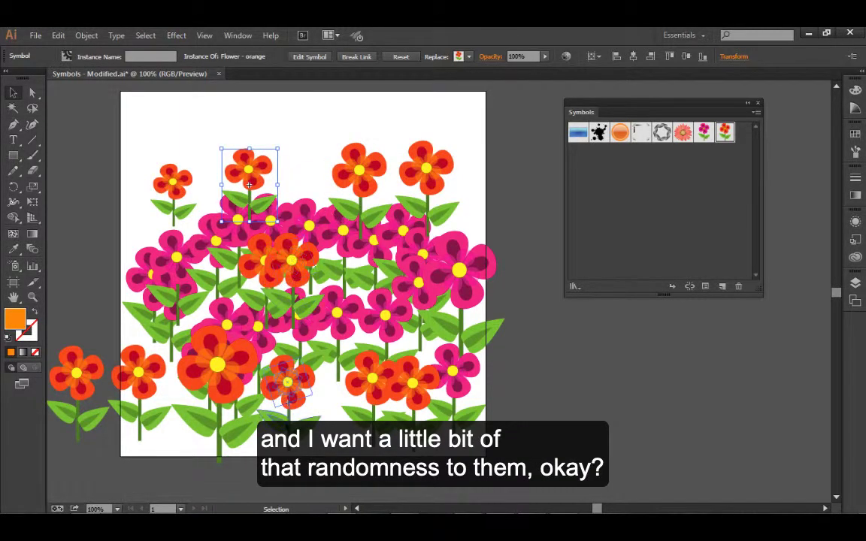
Move the central pink flower down into the front row and delete the right one of the two overlapping orange flowers in the middle
left_click_drag(336, 325, 330, 385)
left_click_drag(286, 285, 321, 276)
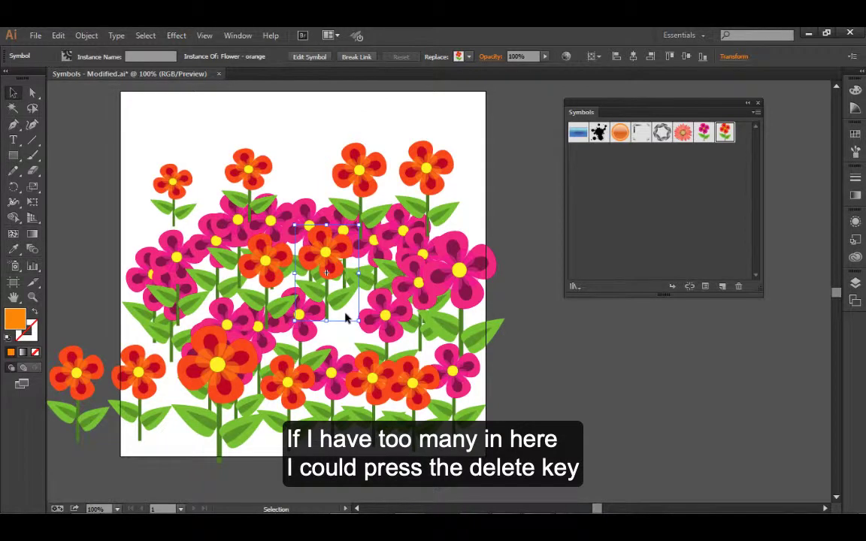
key("Delete")
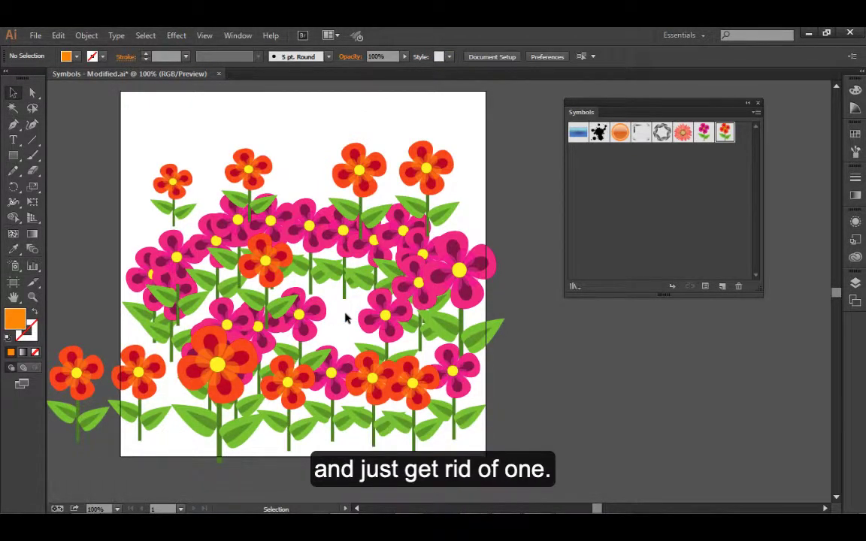
Duplicate the smallest orange flower at the back left, placing the copy below and to its left
left_click(173, 197)
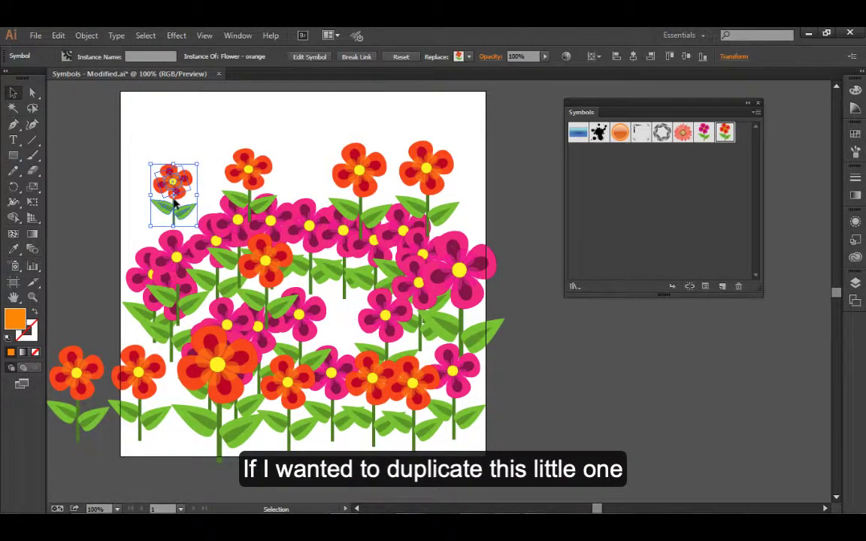
left_click_drag(174, 197, 138, 237)
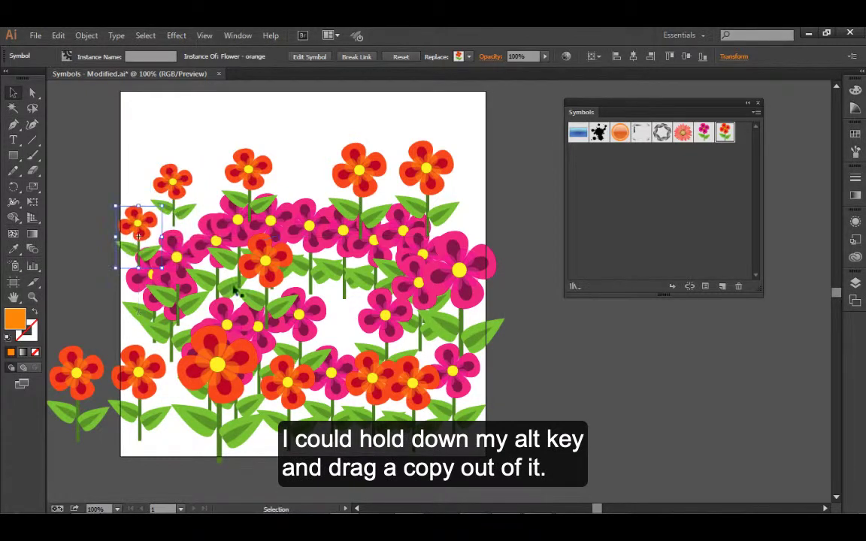
left_click(199, 185)
Spread the crowded pink flowers and an orange flower at the back and middle apart individually, leaving nothing selected
left_click_drag(271, 210, 306, 161)
left_click_drag(314, 238, 313, 278)
left_click_drag(338, 237, 356, 262)
left_click(500, 239)
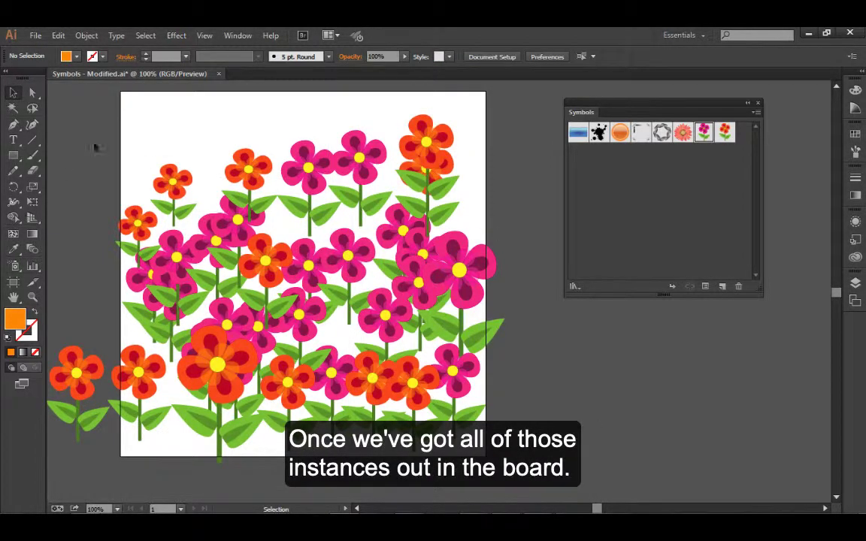